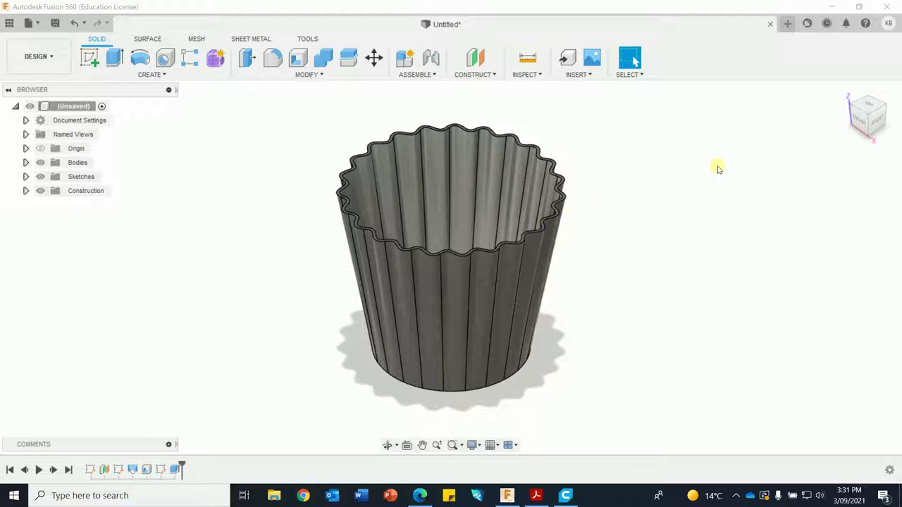
# Create a new blank design, Untitled(1), in its own tab beside the lampshade model
pyautogui.click(789, 24)
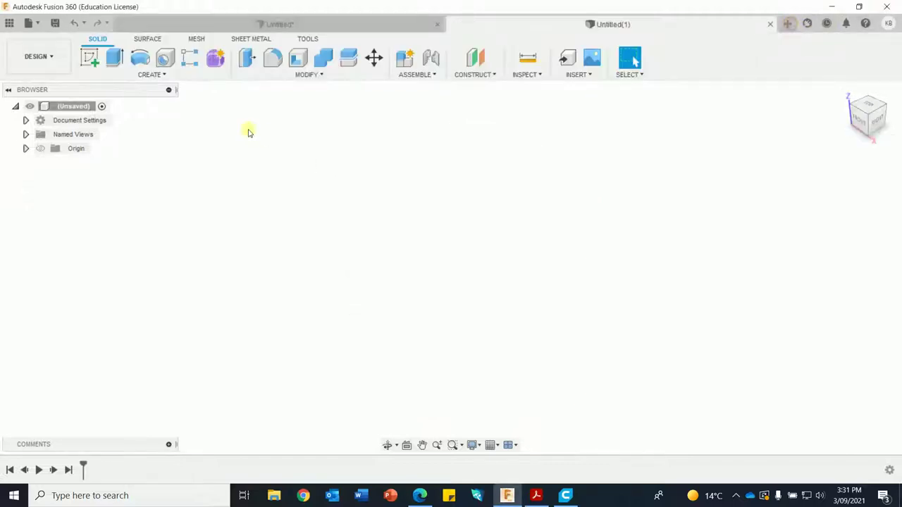
# Draw a 150 mm diameter circle centred on the origin in a sketch on the ground plane
pyautogui.click(90, 58)
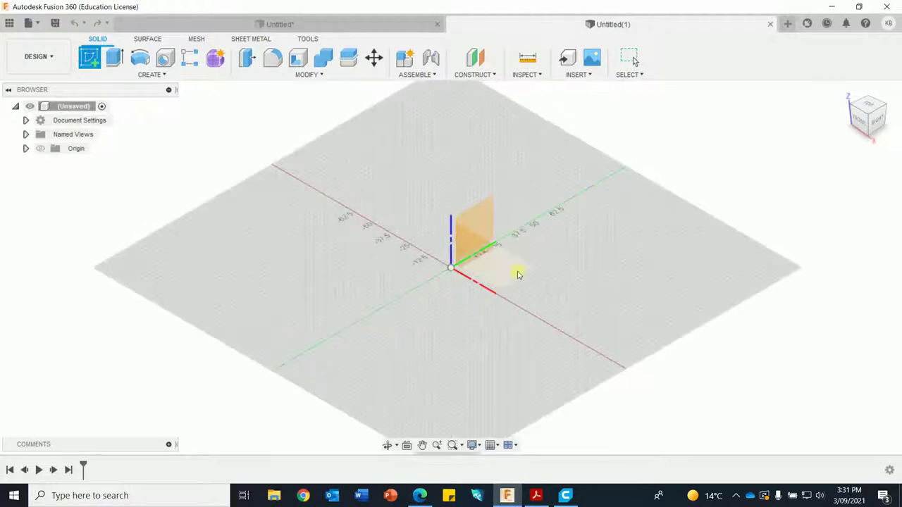
pyautogui.click(517, 272)
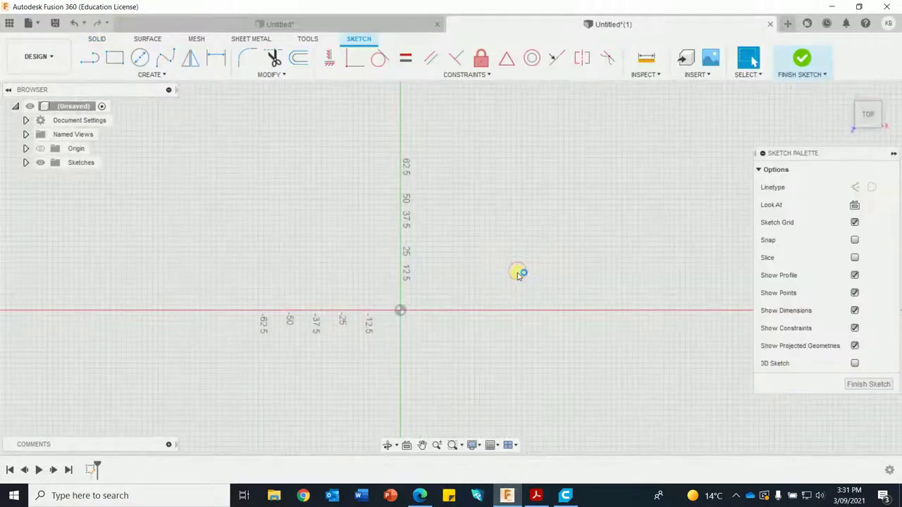
pyautogui.click(139, 58)
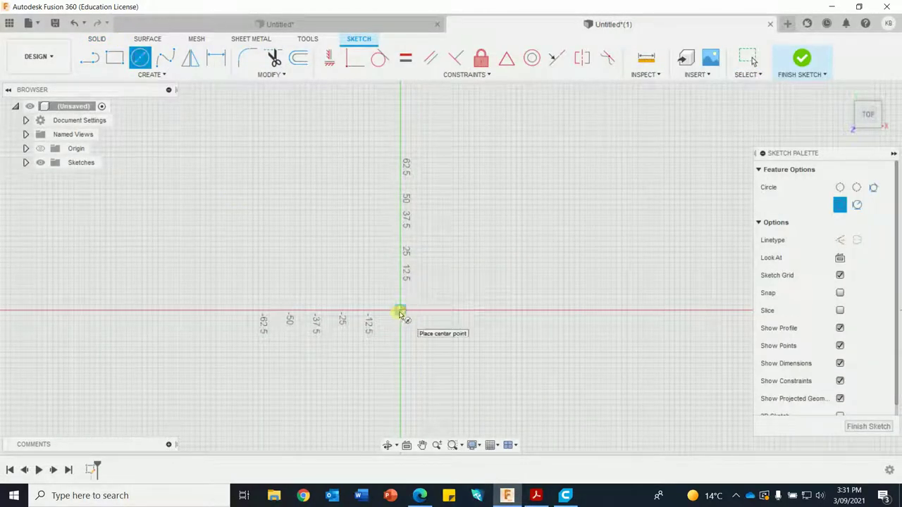
pyautogui.click(401, 310)
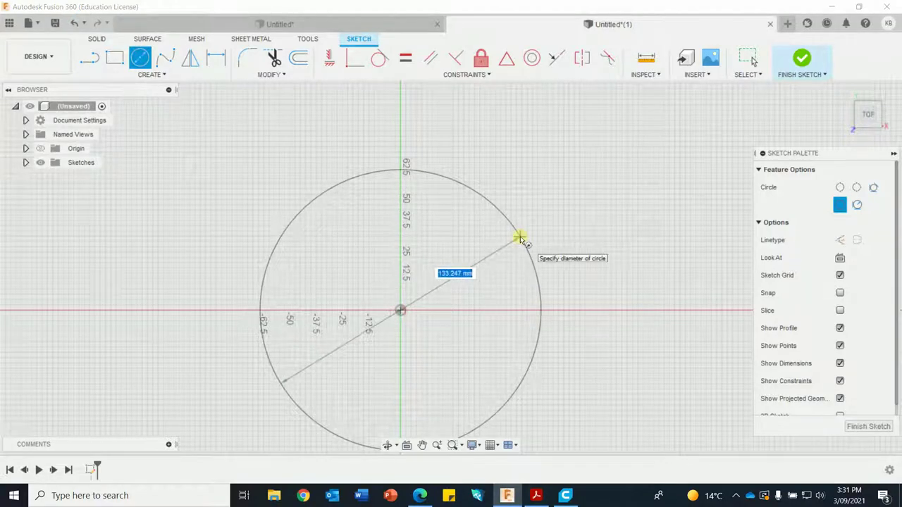
pyautogui.write('15')
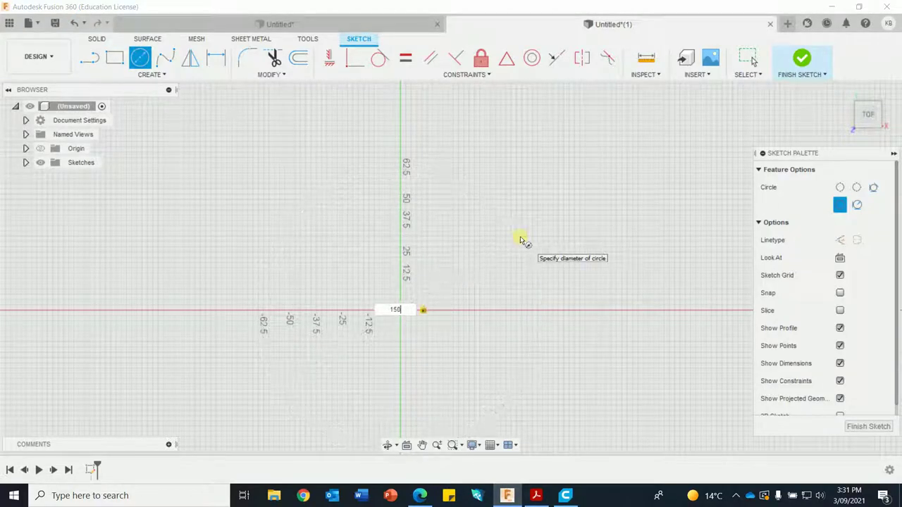
pyautogui.write('0')
pyautogui.press('Tab')
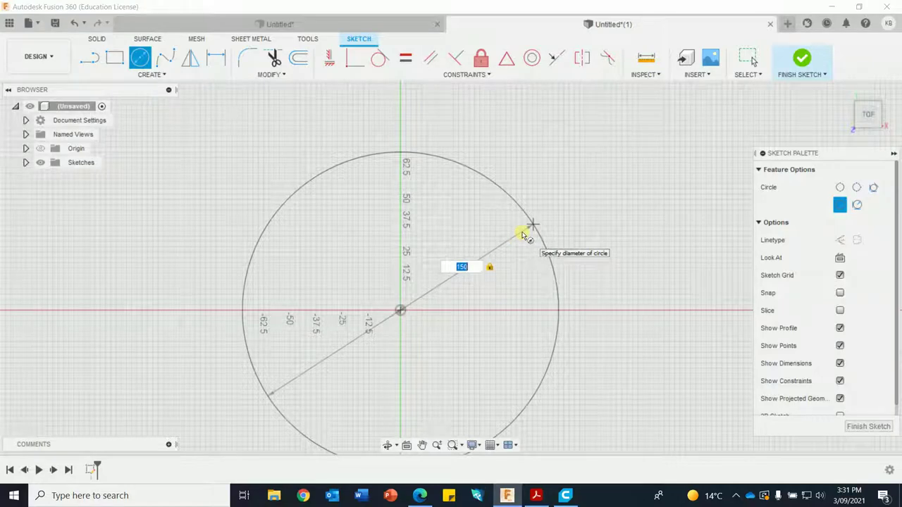
pyautogui.press('Return')
# Convert the 150 mm circle to construction geometry
pyautogui.rightClick(550, 165)
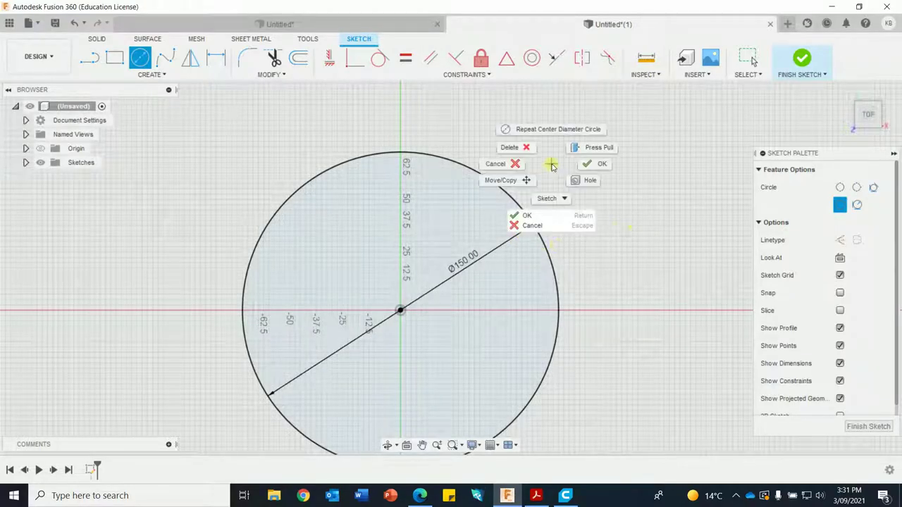
pyautogui.click(507, 164)
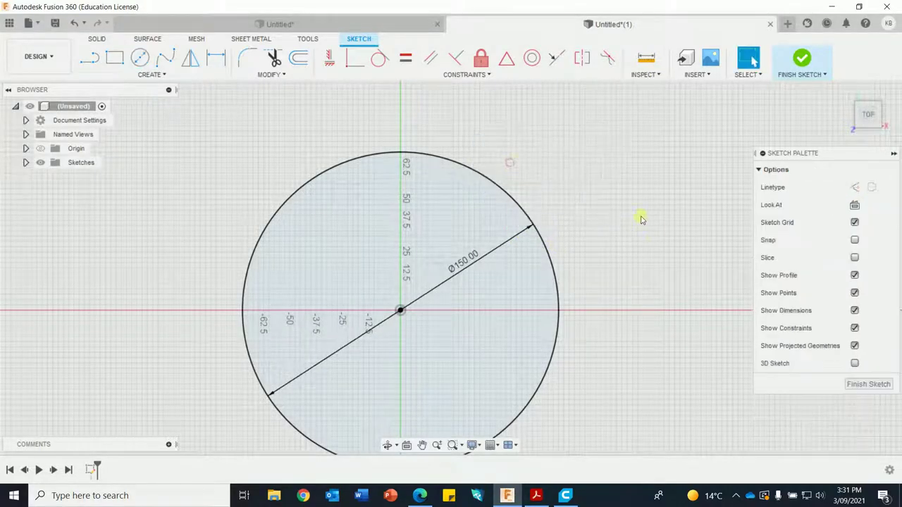
pyautogui.click(550, 258)
pyautogui.click(856, 221)
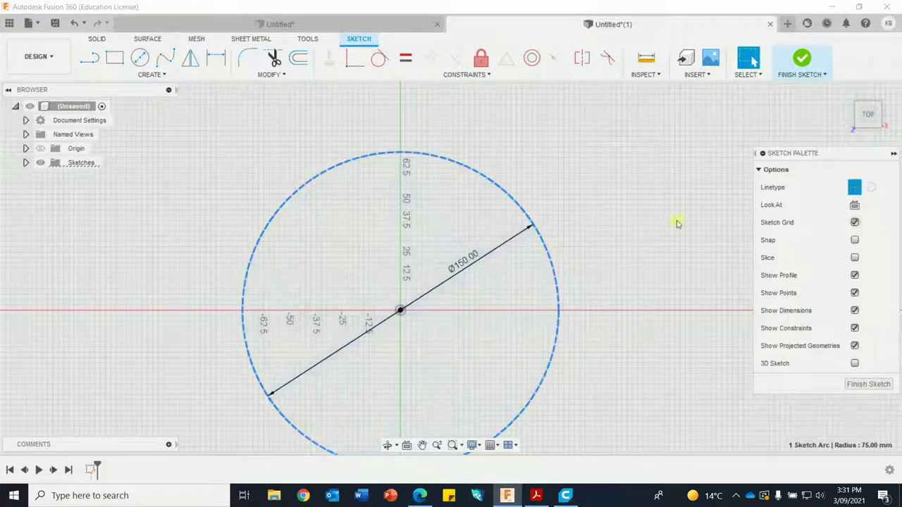
pyautogui.click(165, 58)
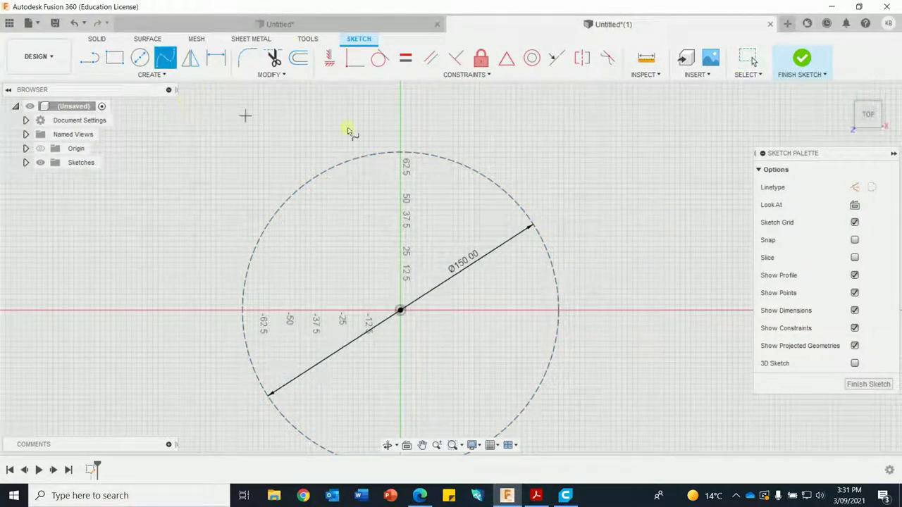
# Draw a wave-shaped fit-point spline starting on, crossing and ending on the circle's top
pyautogui.scroll(3, 426, 167)
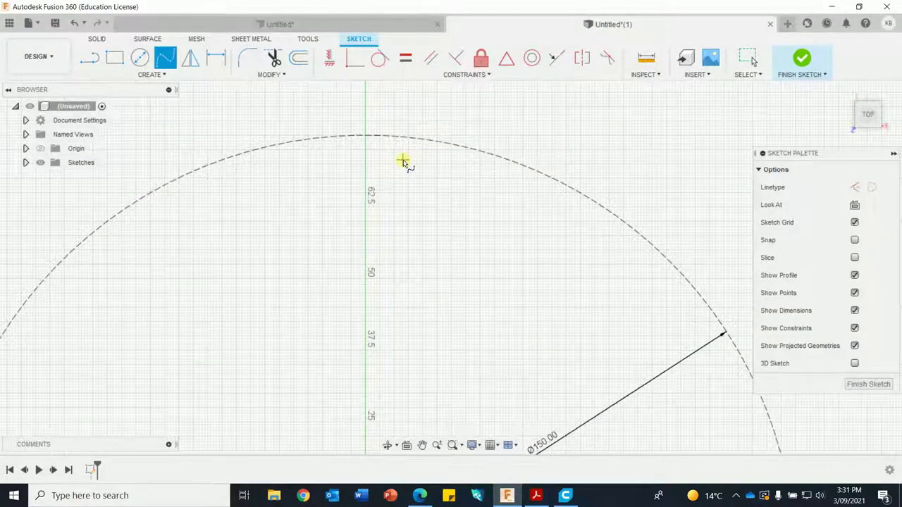
pyautogui.scroll(1, 402, 161)
pyautogui.scroll(2, 388, 157)
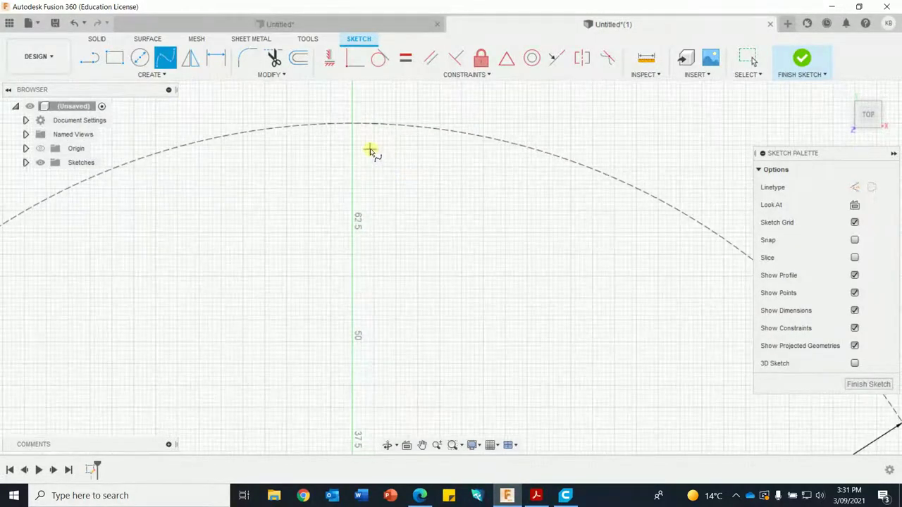
pyautogui.moveTo(371, 149)
pyautogui.mouseDown(button='middle')
pyautogui.moveTo(403, 171)
pyautogui.moveTo(407, 164)
pyautogui.mouseUp(button='middle')
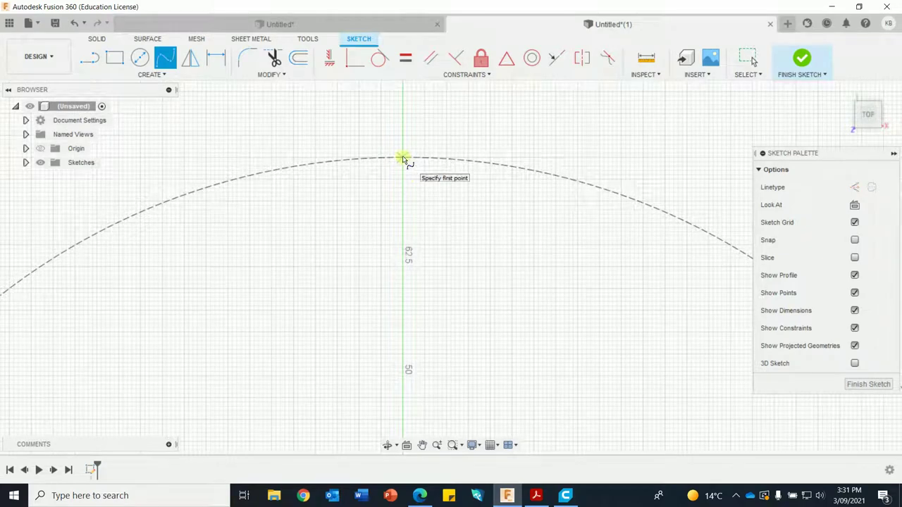
pyautogui.click(404, 157)
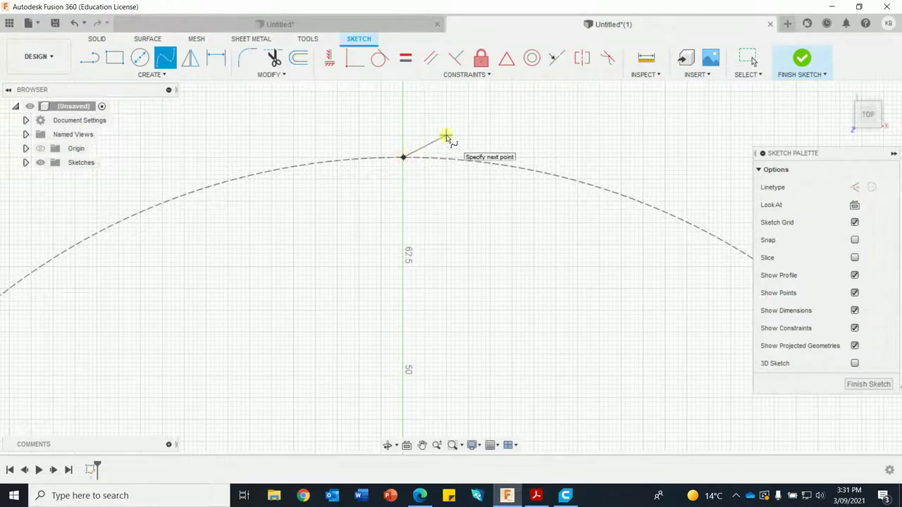
pyautogui.click(453, 134)
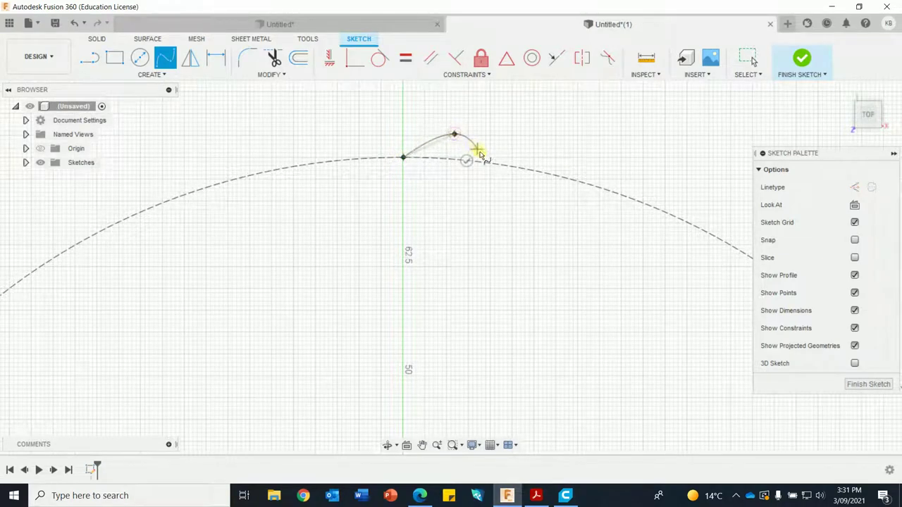
pyautogui.click(490, 163)
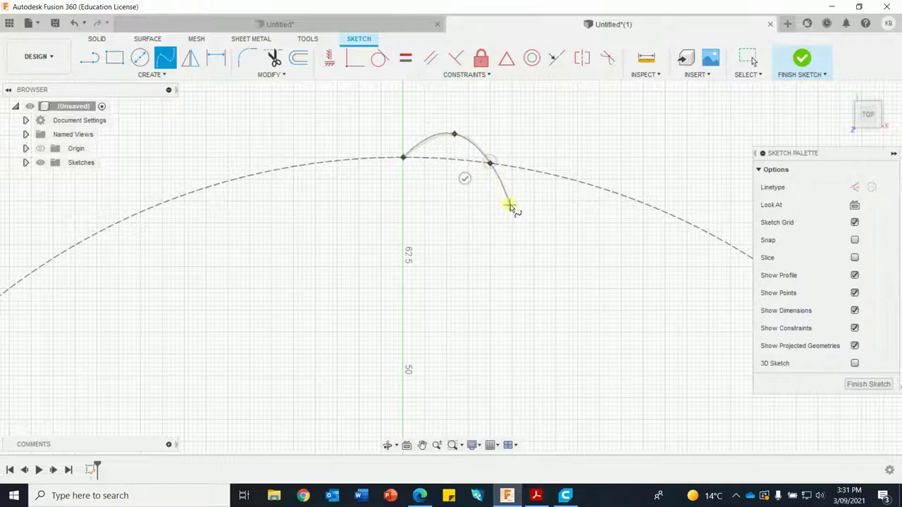
pyautogui.click(512, 206)
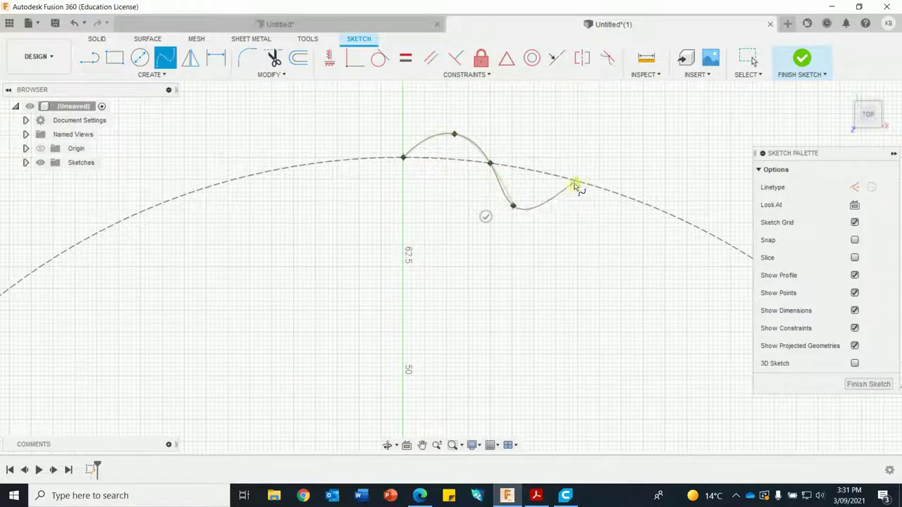
pyautogui.click(579, 183)
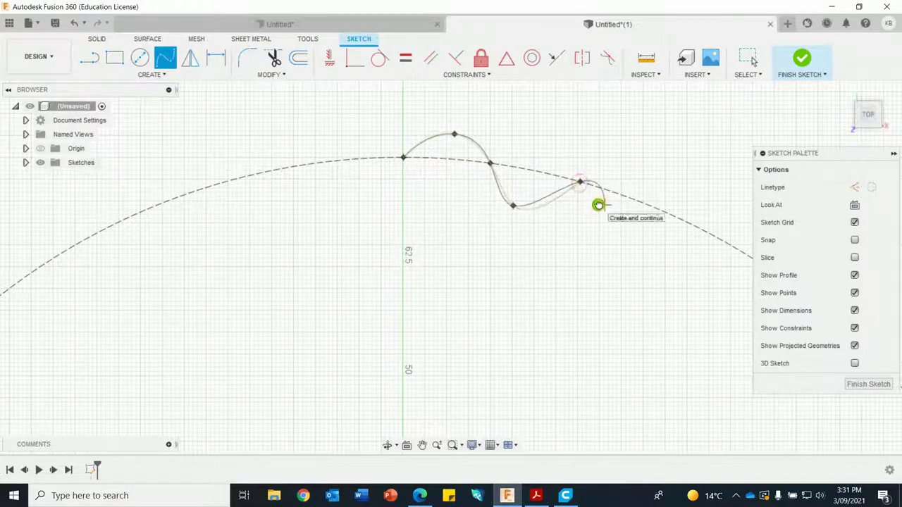
pyautogui.click(598, 203)
pyautogui.rightClick(578, 128)
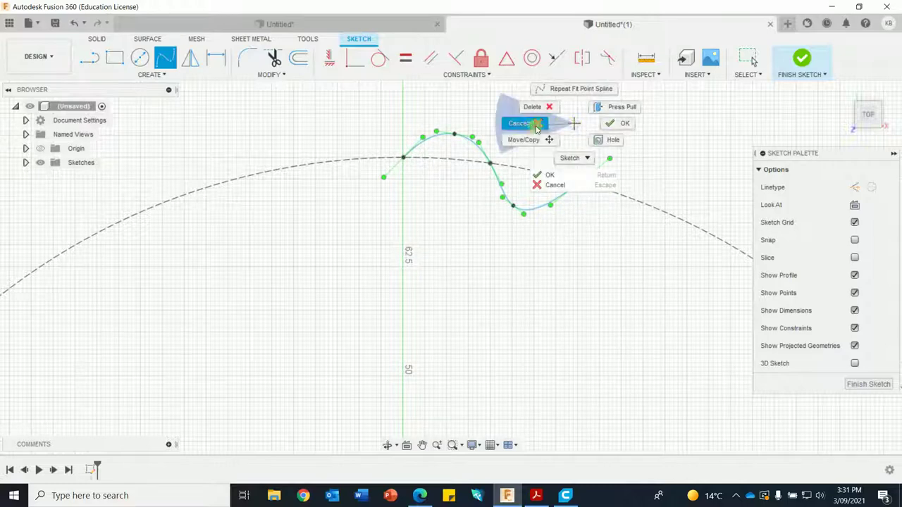
pyautogui.click(523, 124)
# Snap the spline's middle fit point onto the dashed construction circle
pyautogui.click(516, 208)
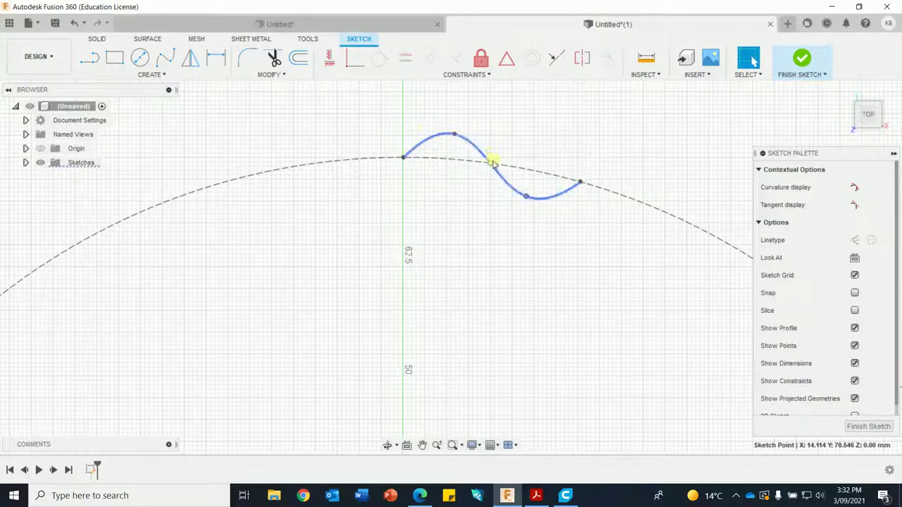
pyautogui.moveTo(493, 166); pyautogui.dragTo(497, 168)
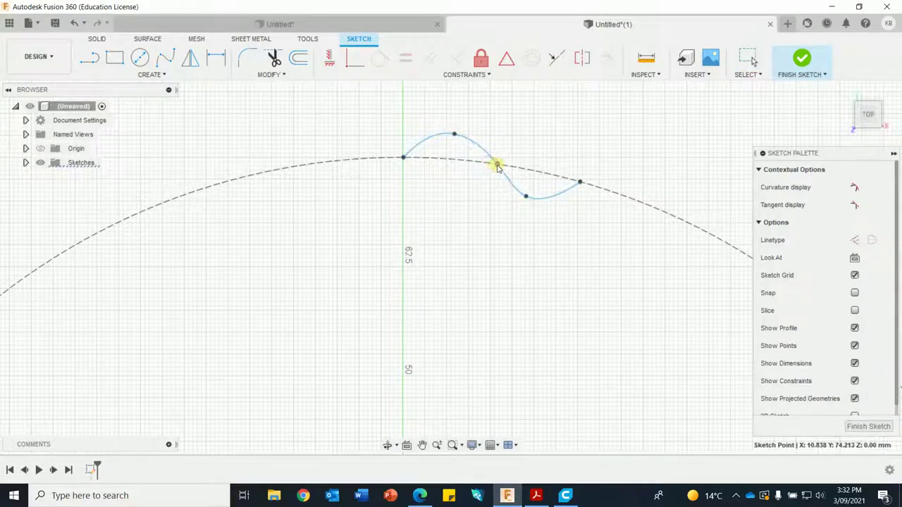
pyautogui.click(495, 165)
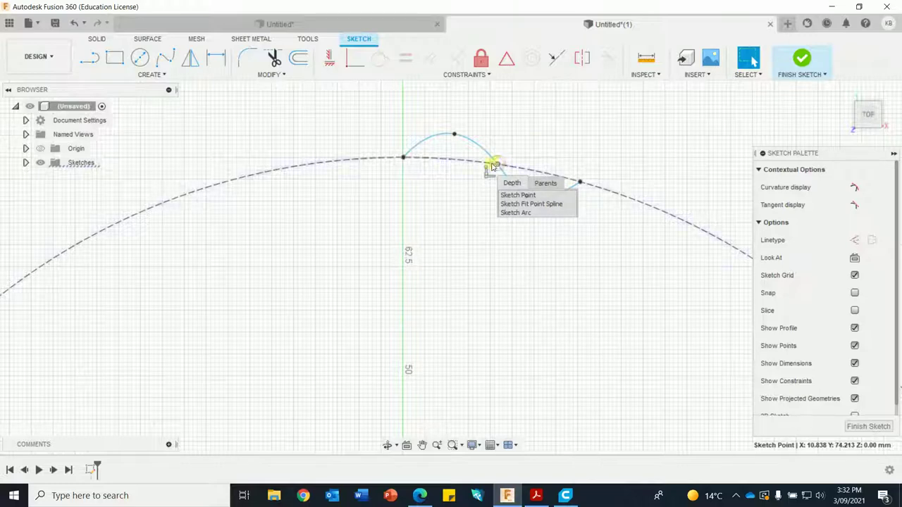
pyautogui.click(496, 166)
pyautogui.click(495, 164)
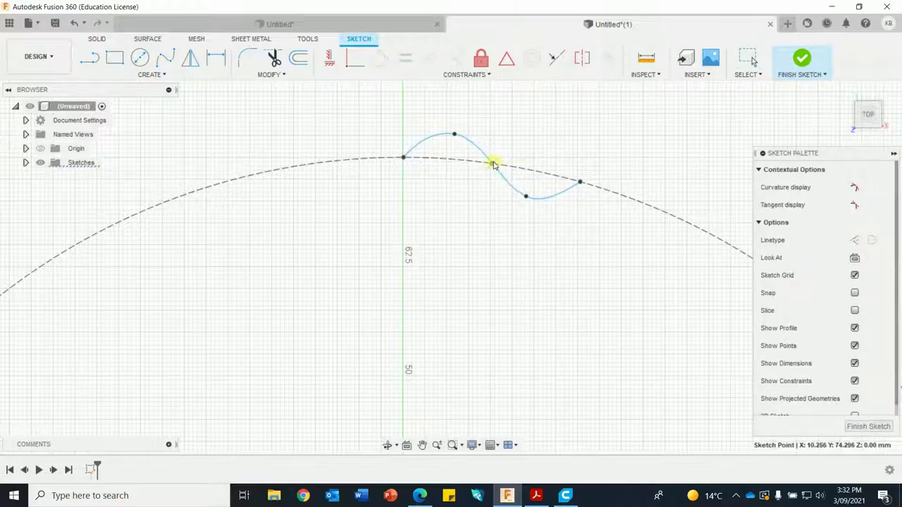
pyautogui.click(555, 138)
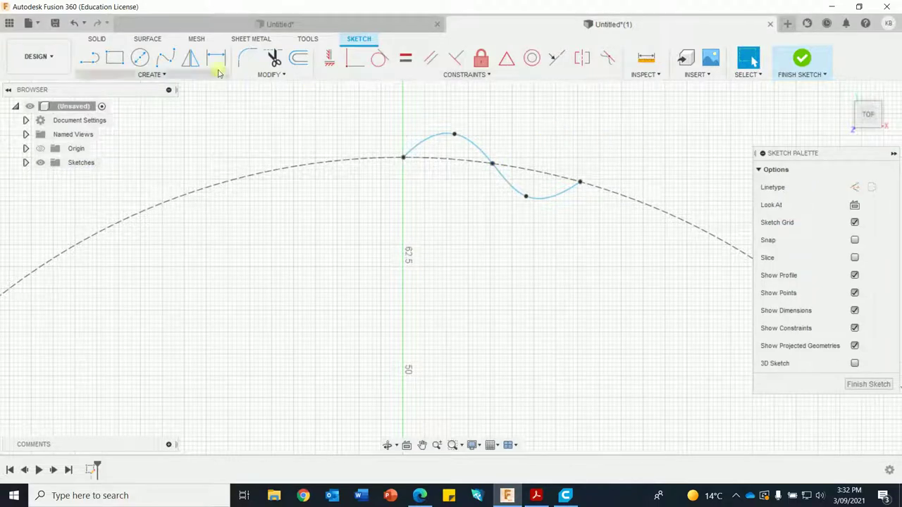
# Set up a circular pattern of the wave spline centred on the sketch origin
pyautogui.click(149, 74)
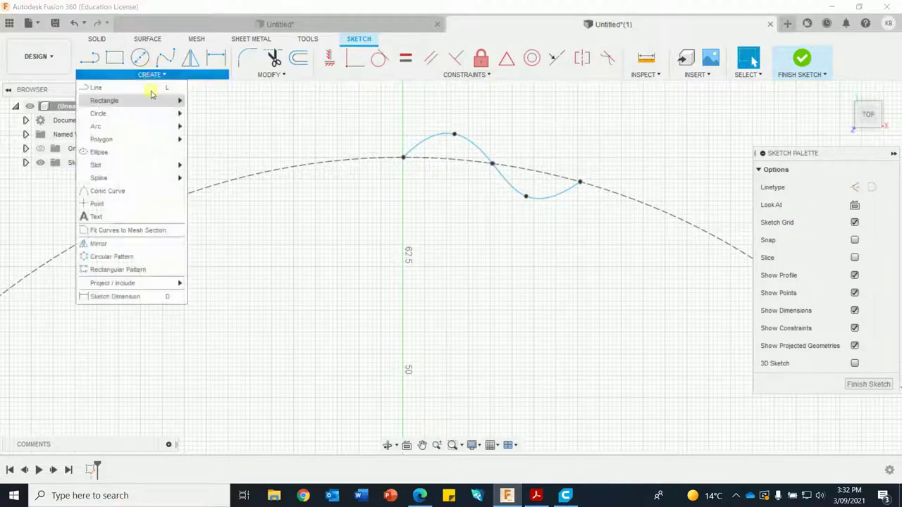
pyautogui.click(120, 256)
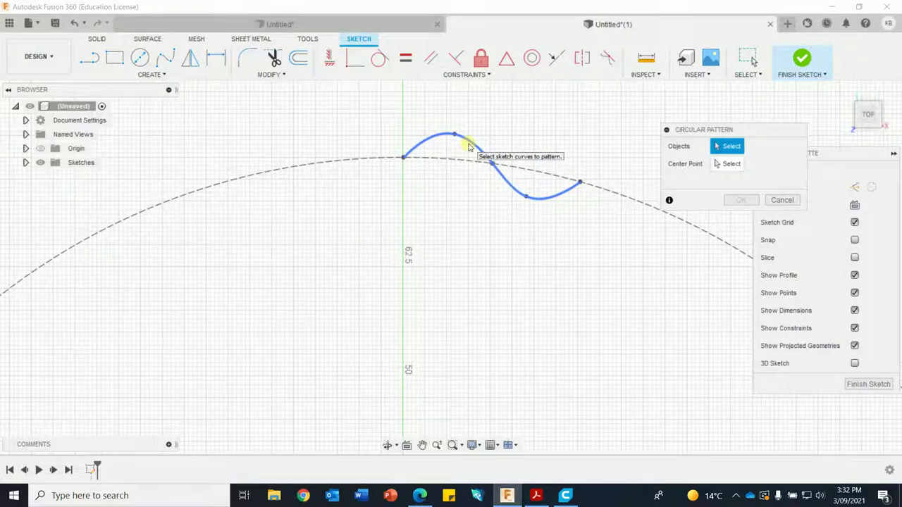
pyautogui.click(469, 146)
pyautogui.click(733, 164)
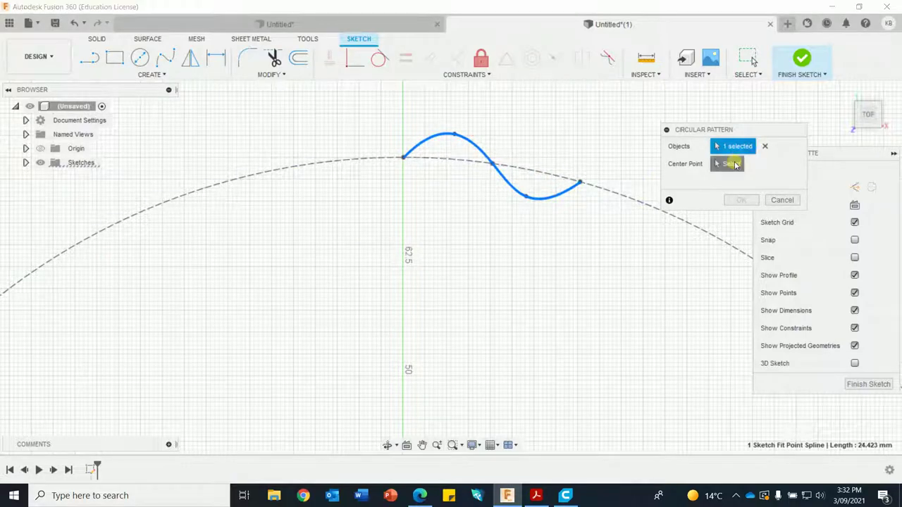
pyautogui.scroll(2, 510, 261)
pyautogui.scroll(-2, 512, 266)
pyautogui.scroll(-3, 511, 271)
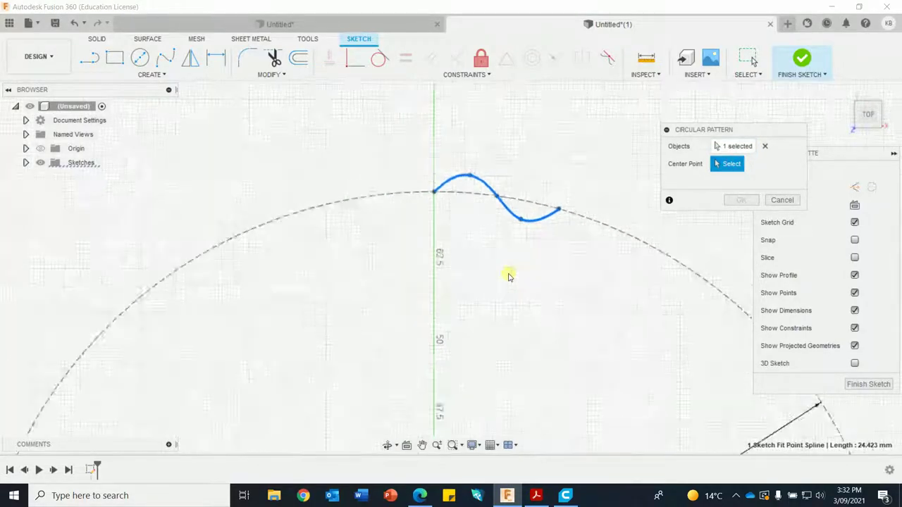
pyautogui.moveTo(515, 298); pyautogui.dragTo(550, 205, button='middle')
pyautogui.scroll(-2, 551, 208)
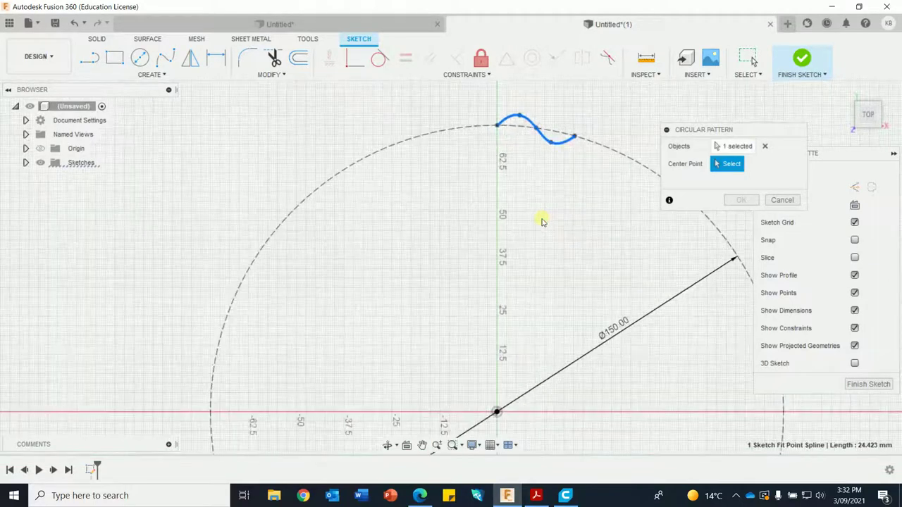
pyautogui.scroll(-1, 521, 303)
pyautogui.click(499, 395)
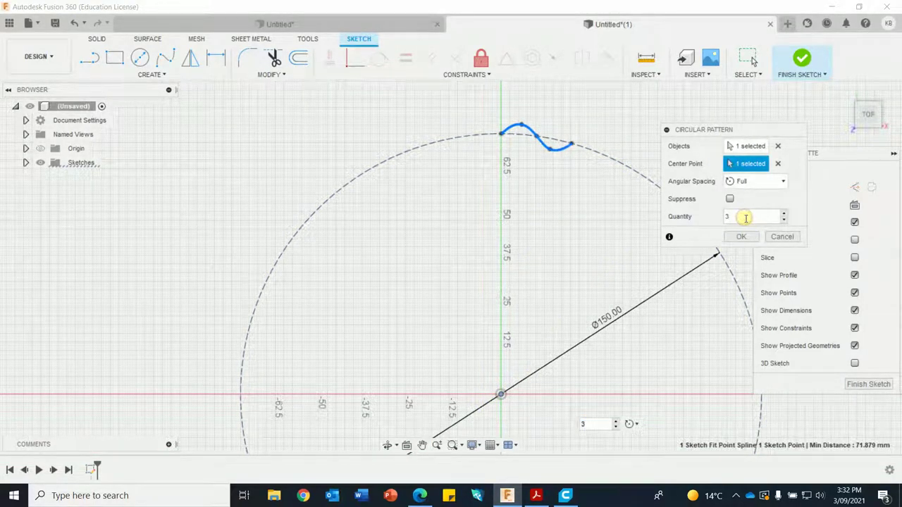
# Set the pattern quantity to 23 copies and confirm
pyautogui.write('3')
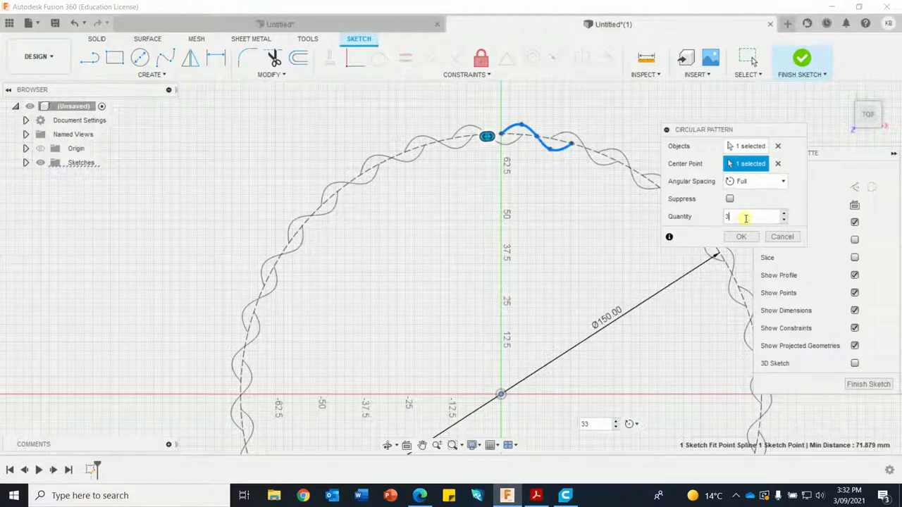
pyautogui.write('27')
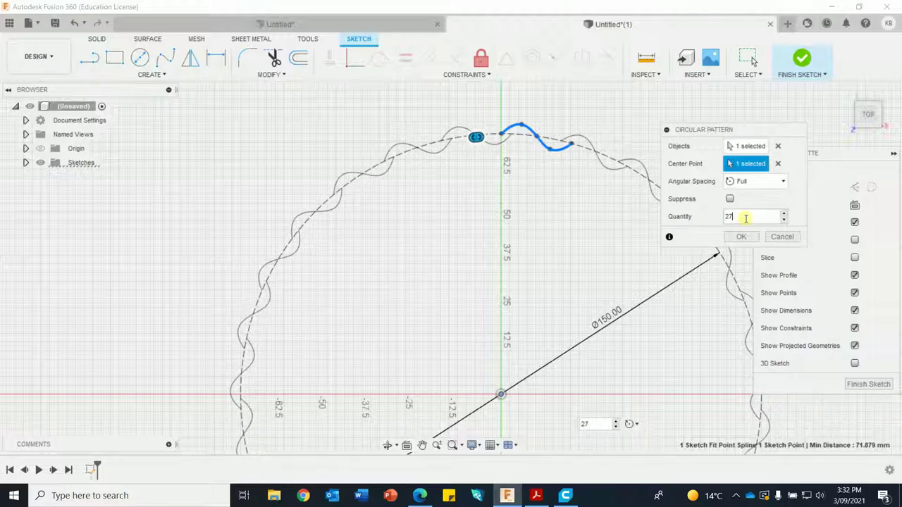
pyautogui.press('BackSpace')
pyautogui.press('BackSpace')
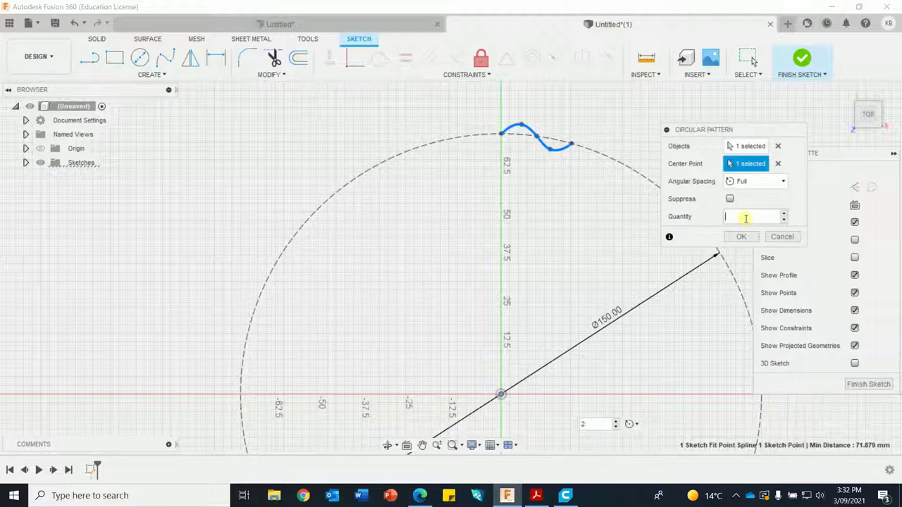
pyautogui.write('24')
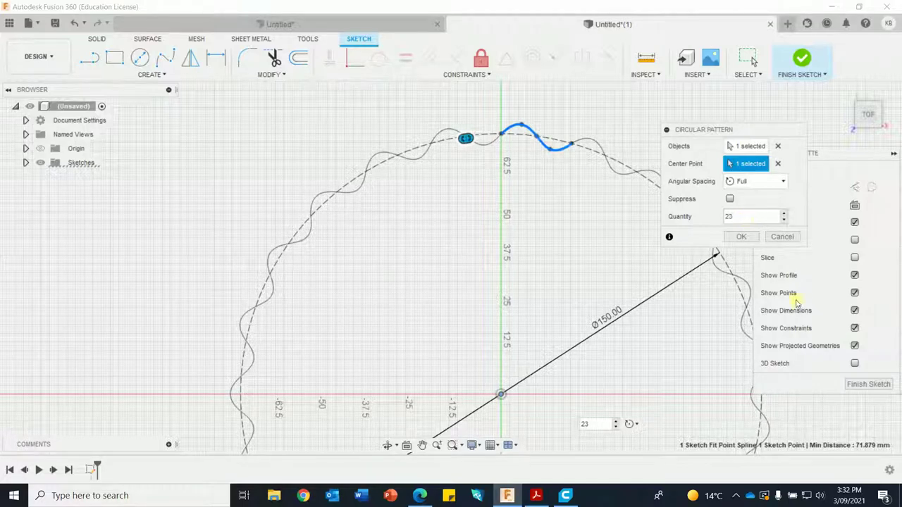
pyautogui.click(741, 237)
# Finish the wavy-ring sketch and return to the home isometric view
pyautogui.scroll(-1, 595, 165)
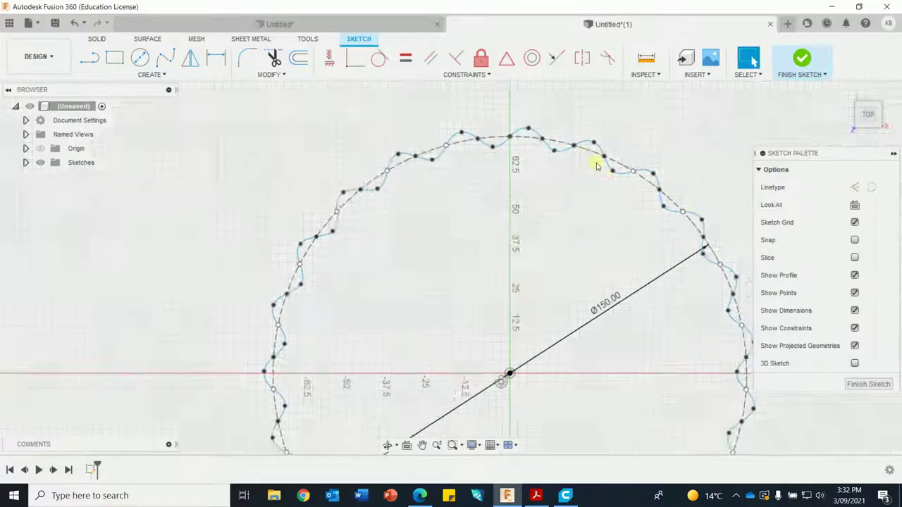
pyautogui.scroll(5, 574, 203)
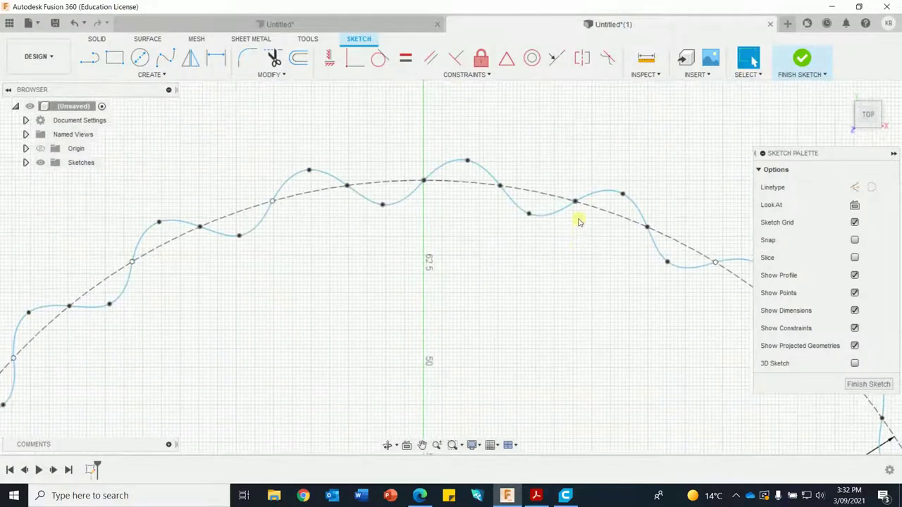
pyautogui.click(575, 203)
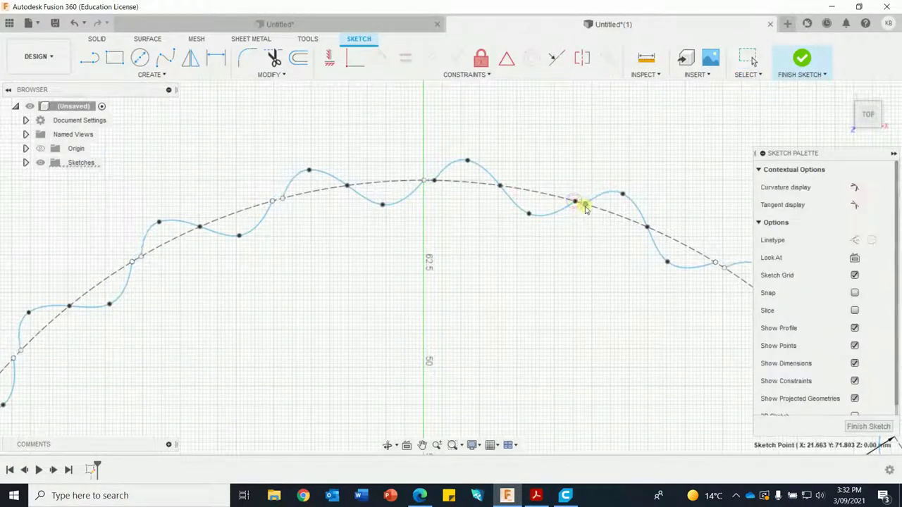
pyautogui.click(592, 244)
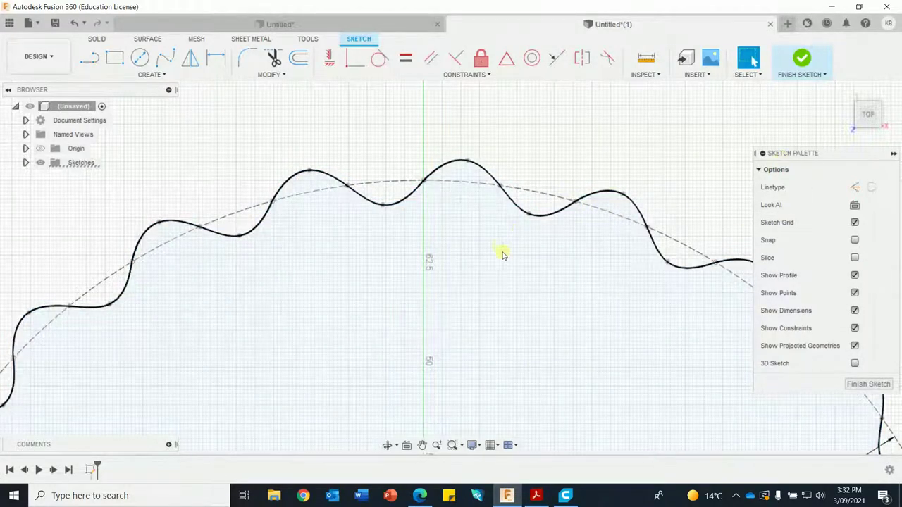
pyautogui.click(594, 200)
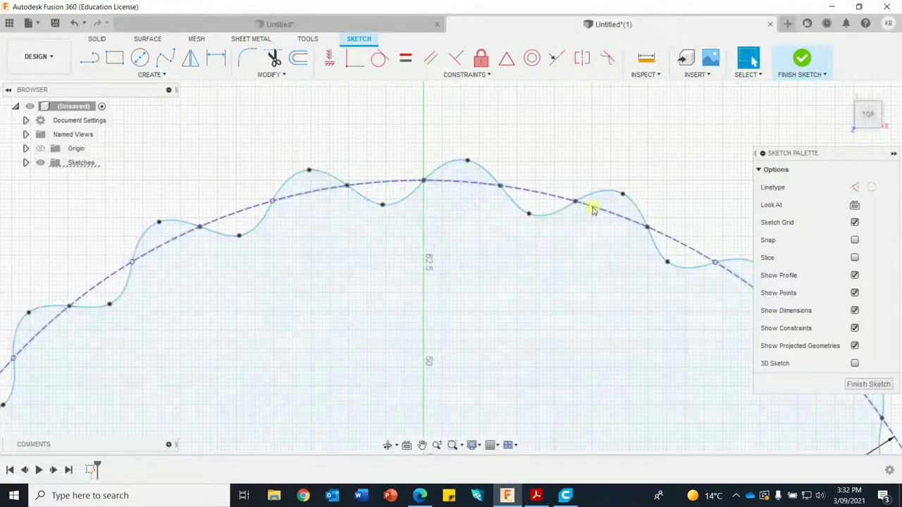
pyautogui.click(802, 59)
pyautogui.click(845, 94)
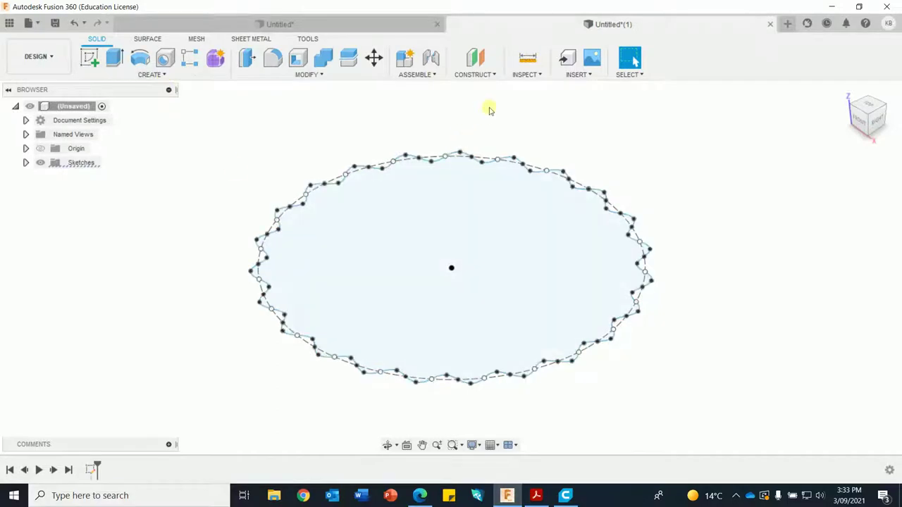
# Create an offset construction plane 180 mm above the wavy profile
pyautogui.click(470, 74)
pyautogui.click(483, 88)
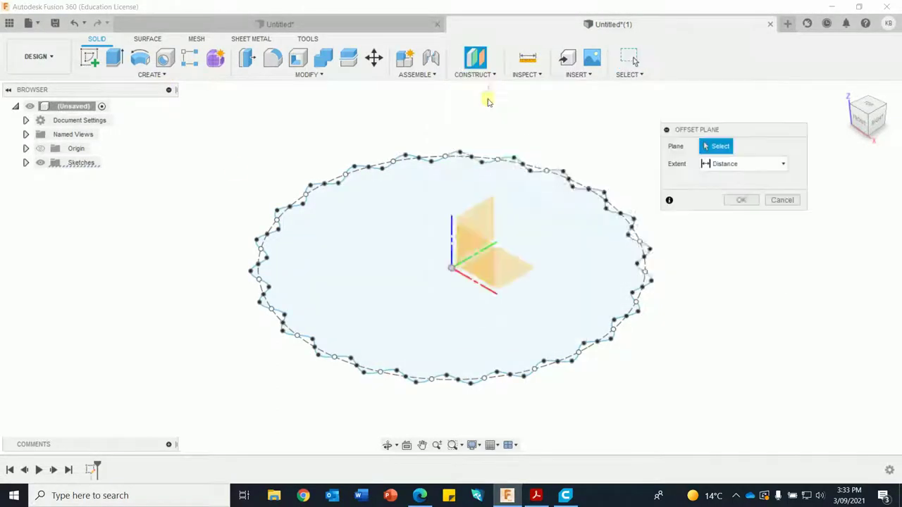
pyautogui.click(415, 241)
pyautogui.moveTo(452, 255); pyautogui.dragTo(470, 150)
pyautogui.write('1')
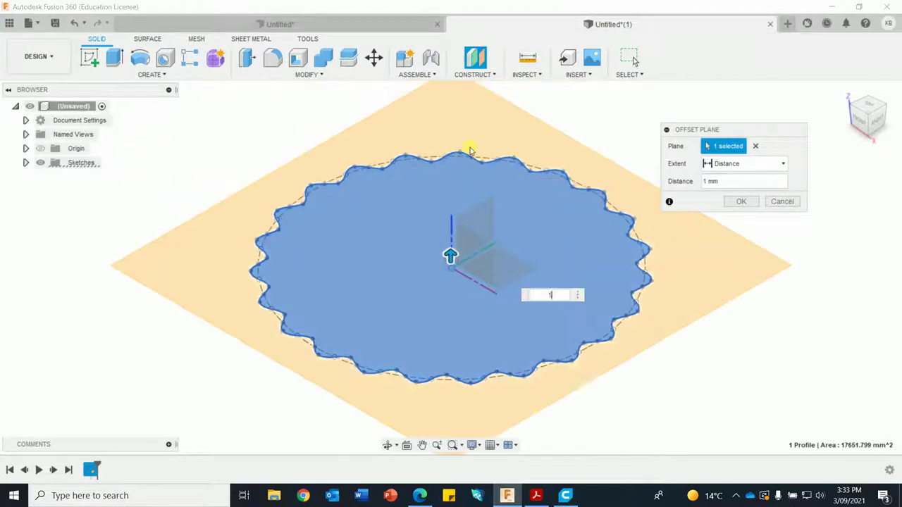
pyautogui.write('80')
pyautogui.press('Return')
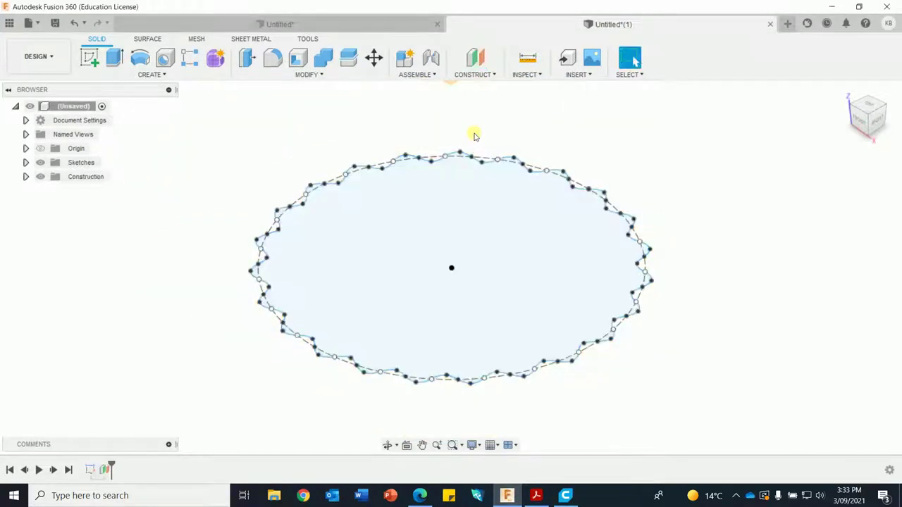
pyautogui.click(841, 92)
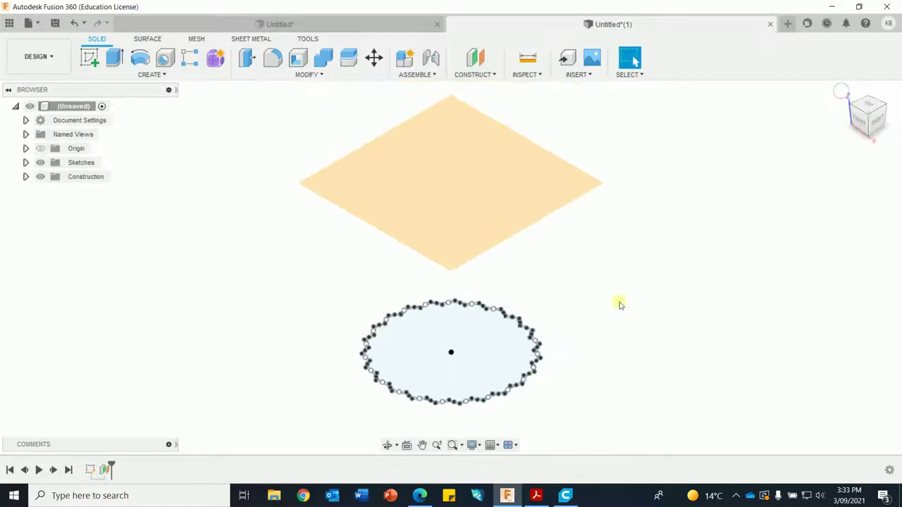
# Sketch a 210 mm diameter circle at the origin on the offset plane
pyautogui.click(89, 58)
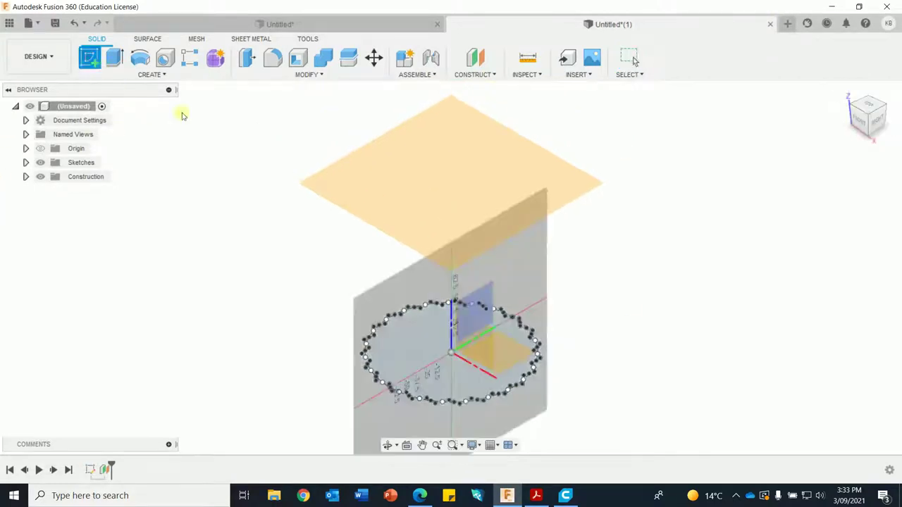
pyautogui.click(420, 175)
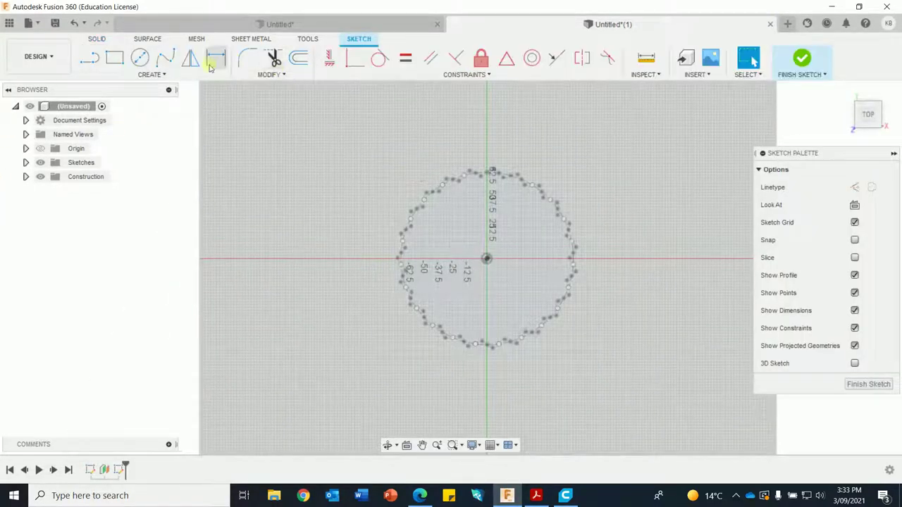
pyautogui.click(140, 58)
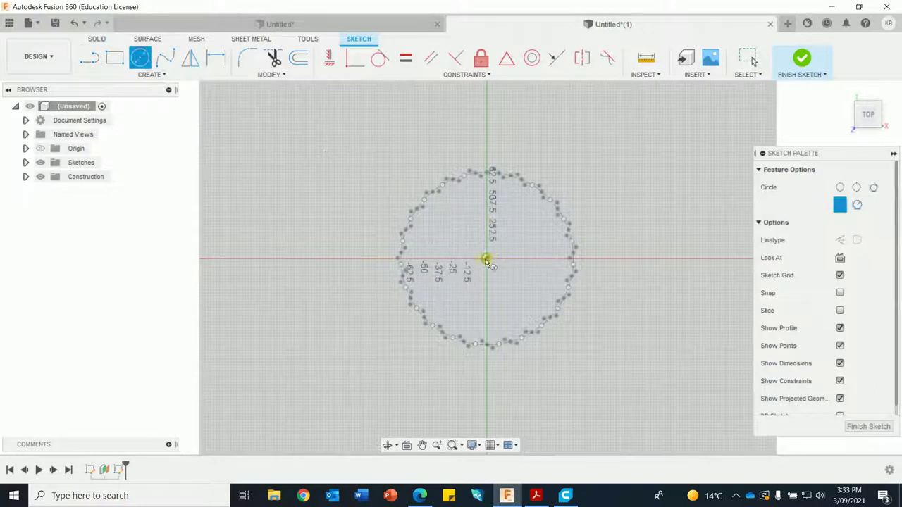
pyautogui.click(486, 258)
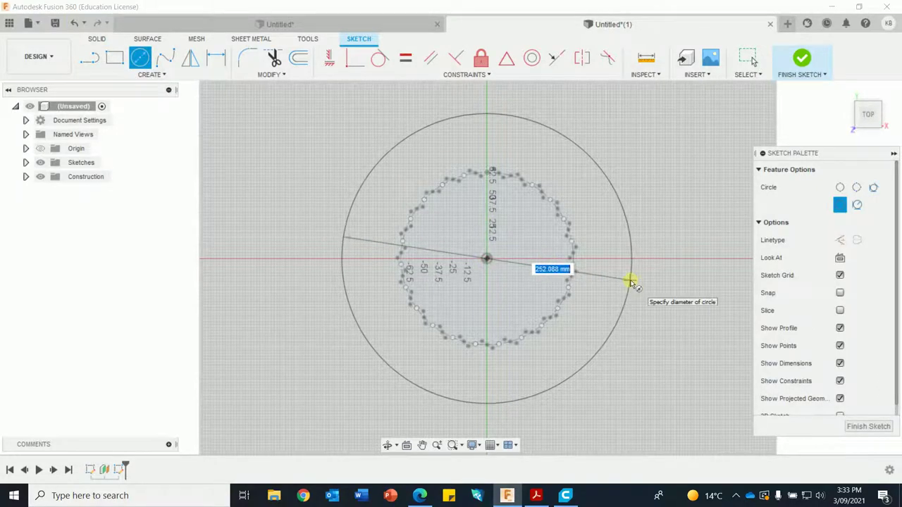
pyautogui.write('210')
pyautogui.press('Return')
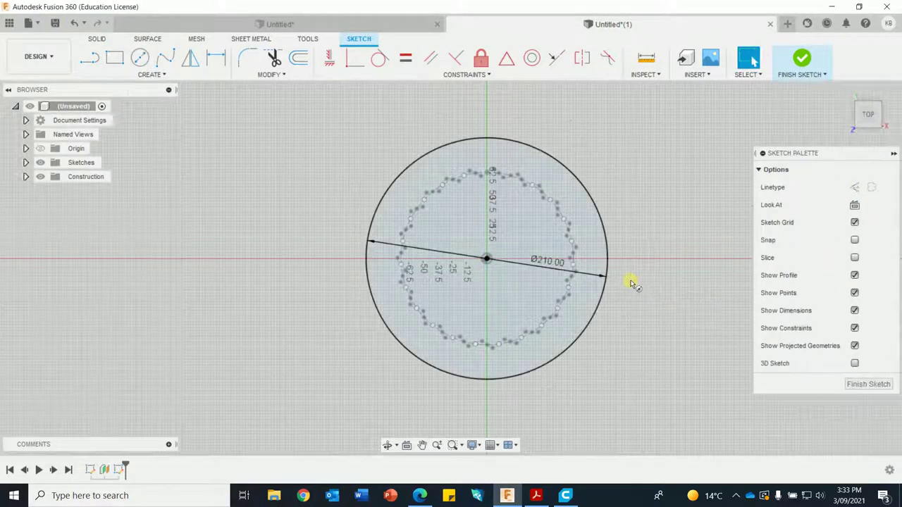
pyautogui.click(803, 60)
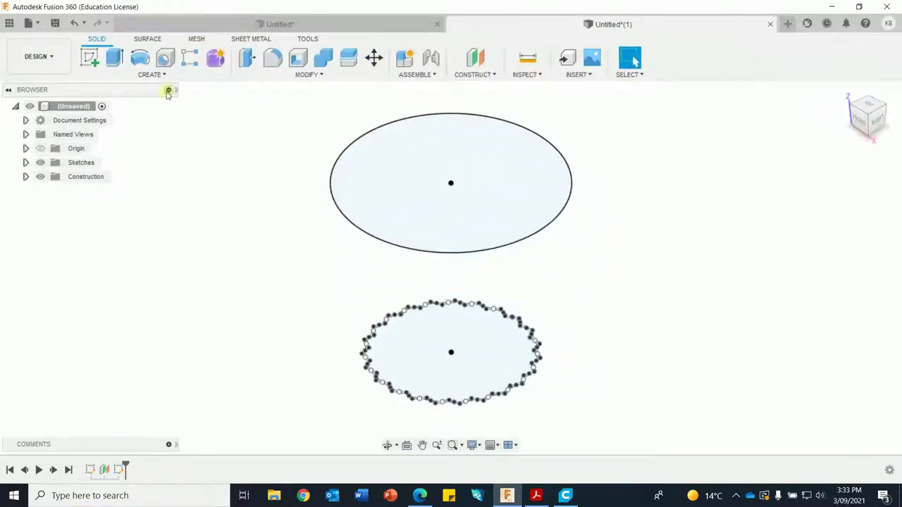
# Loft a new solid body from the wavy base profile to the 210 mm top circle
pyautogui.click(150, 74)
pyautogui.click(97, 180)
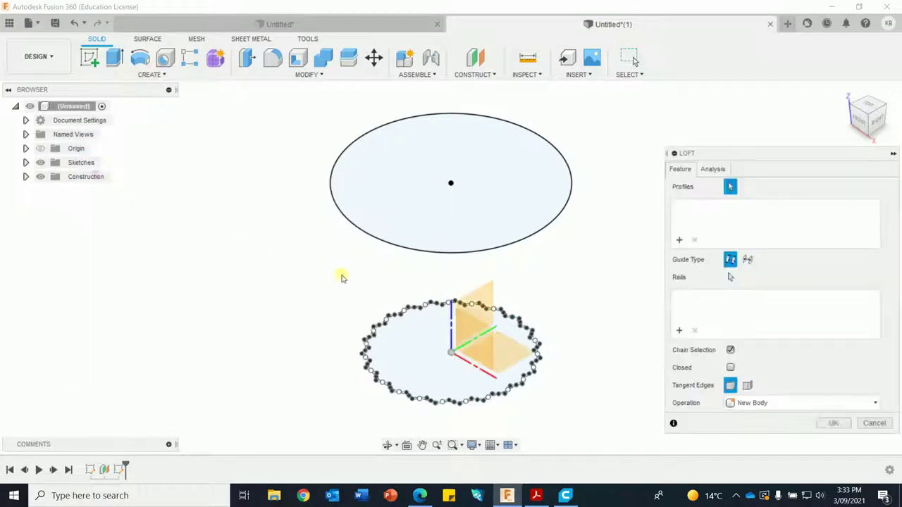
pyautogui.click(412, 343)
pyautogui.click(419, 197)
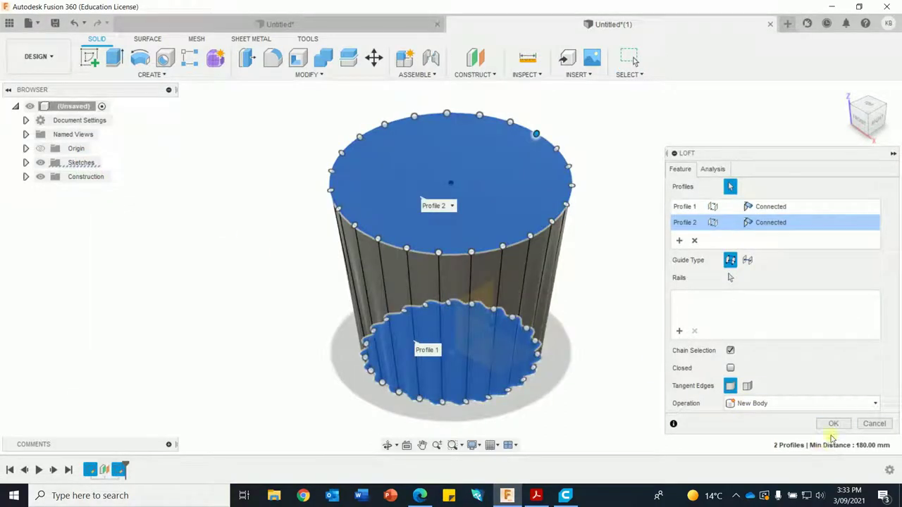
pyautogui.click(830, 424)
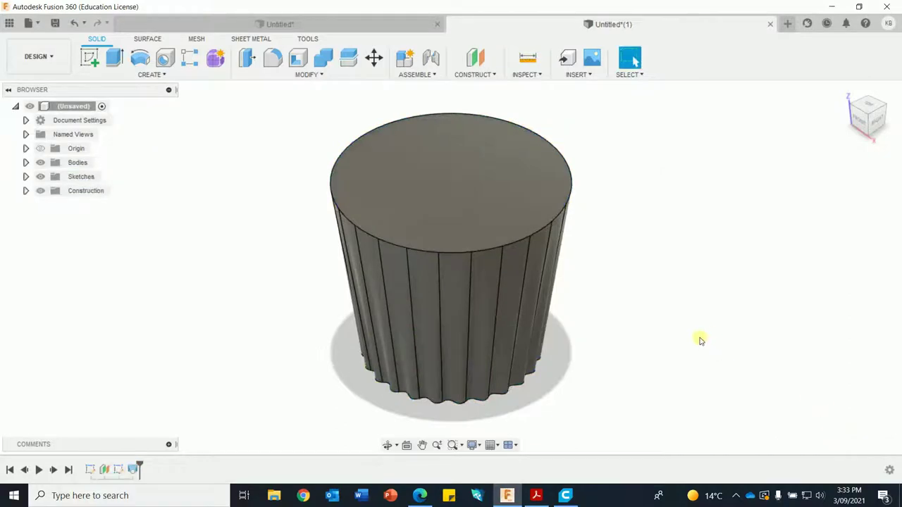
pyautogui.keyDown('shift'); pyautogui.moveTo(701, 341); pyautogui.dragTo(752, 348, button='middle'); pyautogui.keyUp('shift')
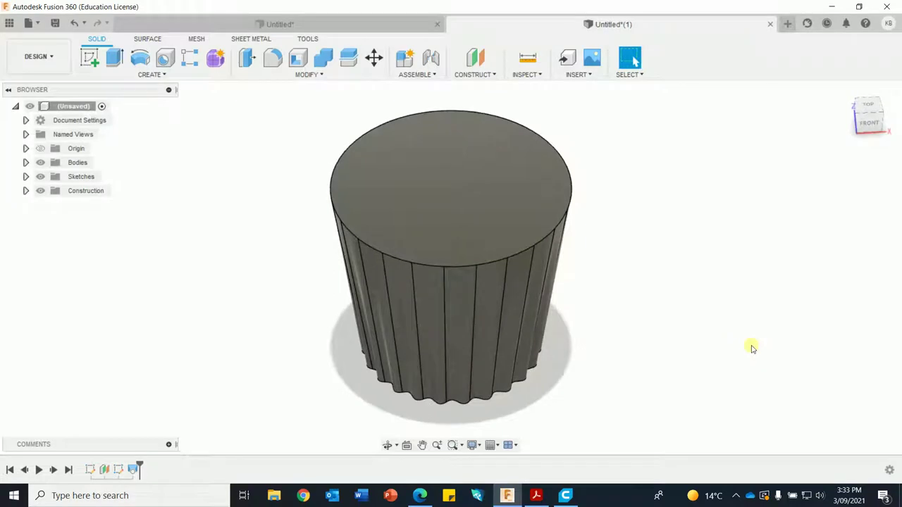
# Change the offset plane distance to 190 mm
pyautogui.rightClick(104, 469)
pyautogui.click(143, 365)
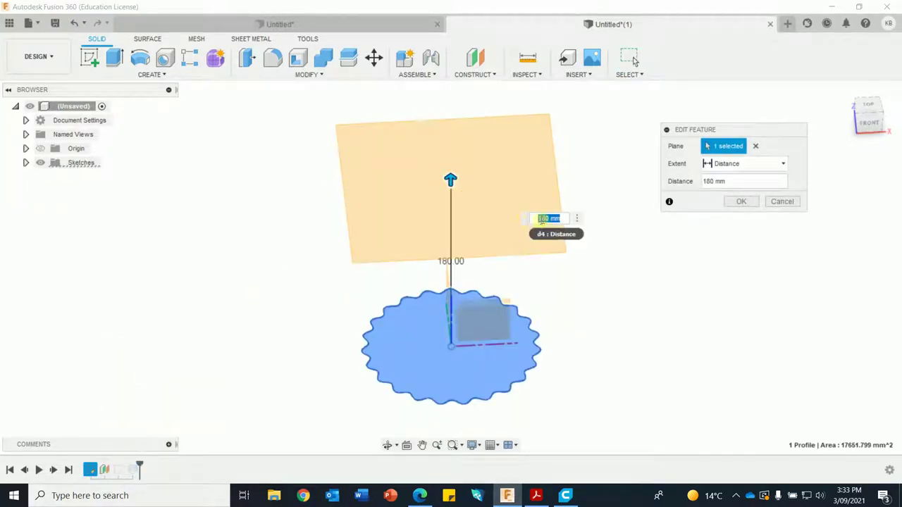
pyautogui.write('1')
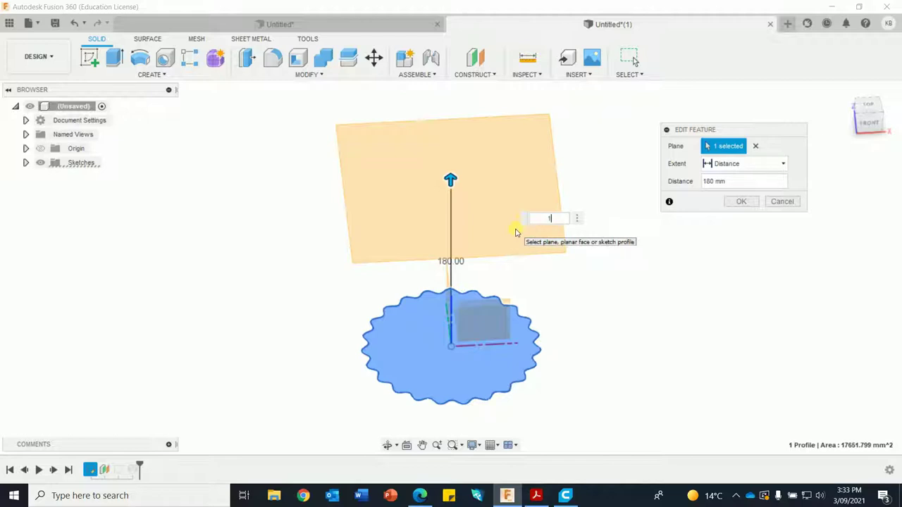
pyautogui.write('90')
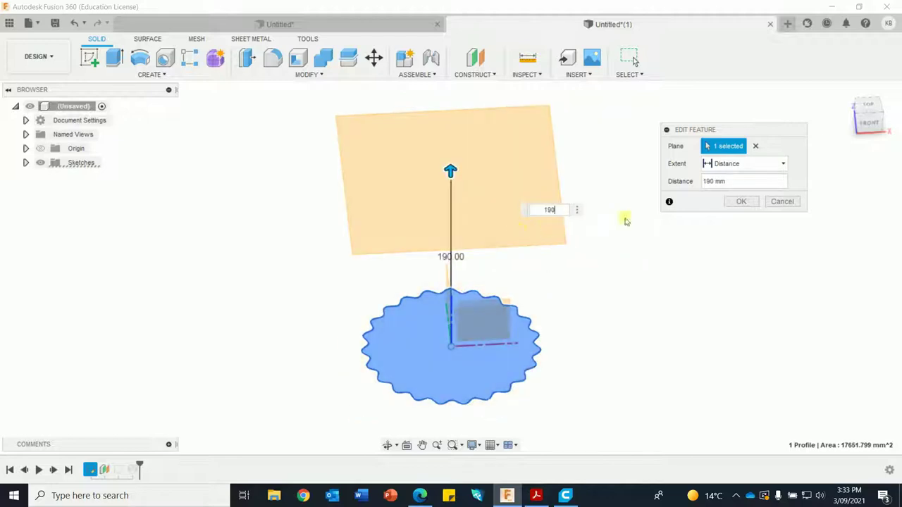
pyautogui.click(738, 201)
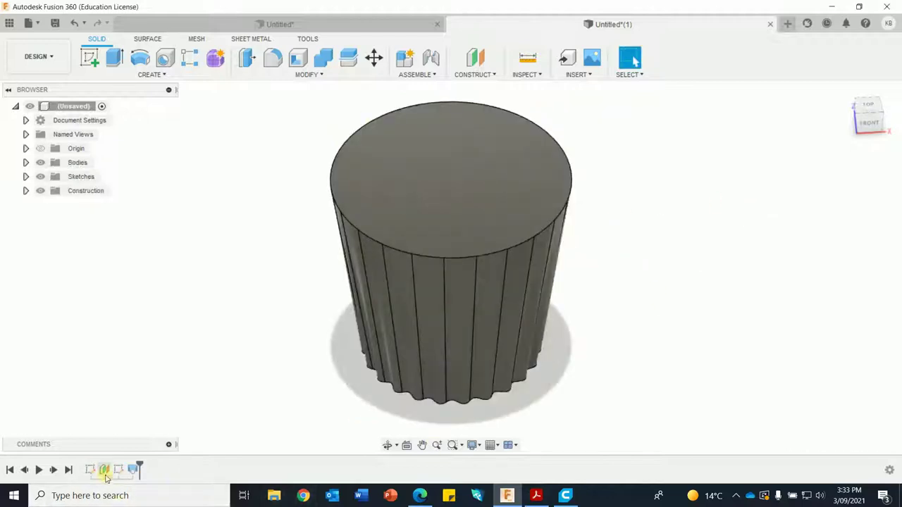
# Edit the top sketch to enlarge the circle's diameter from 210 to 230 mm
pyautogui.rightClick(117, 470)
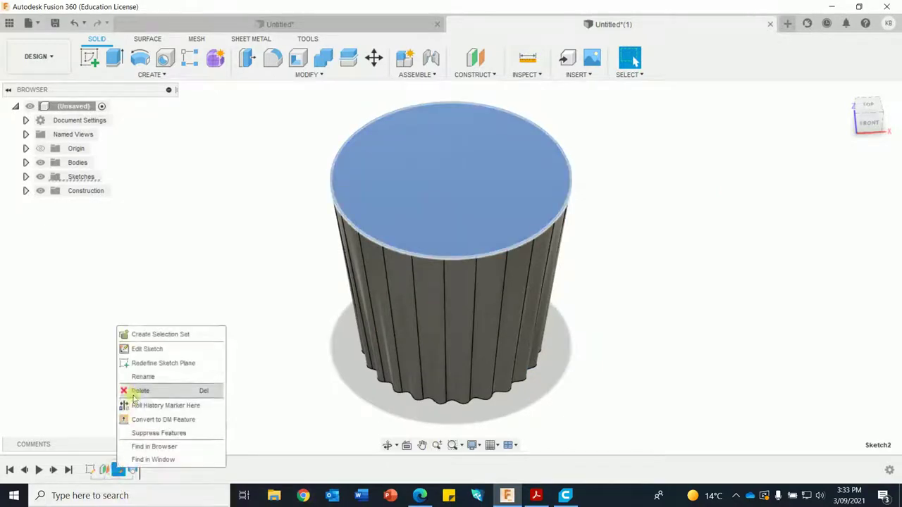
pyautogui.click(150, 349)
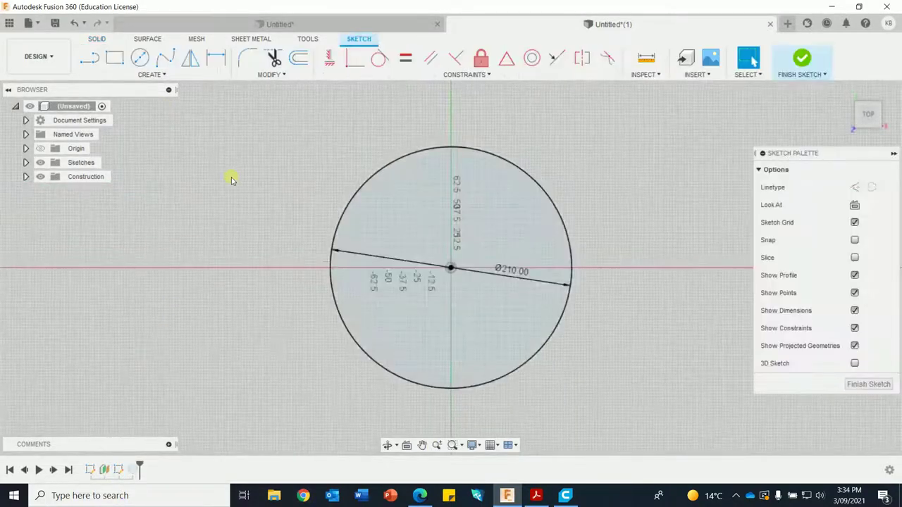
pyautogui.doubleClick(516, 272)
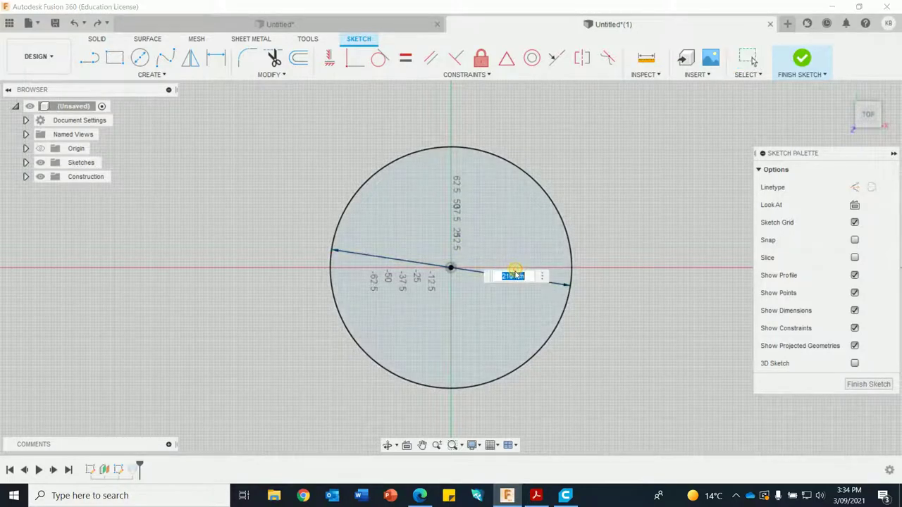
pyautogui.click(505, 274)
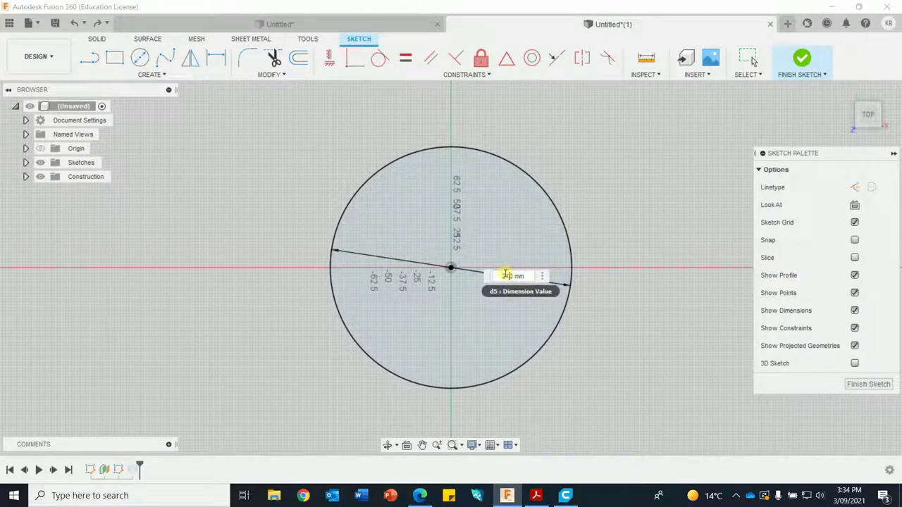
pyautogui.press('Return')
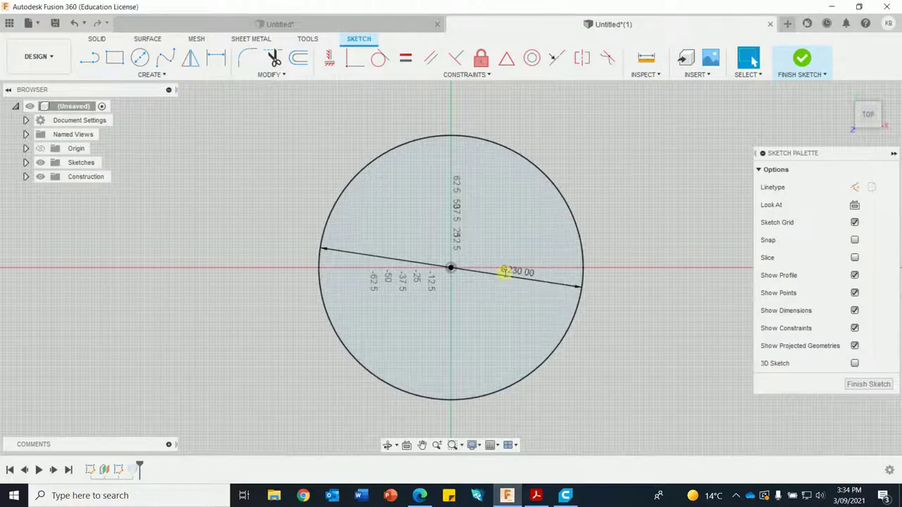
pyautogui.click(804, 61)
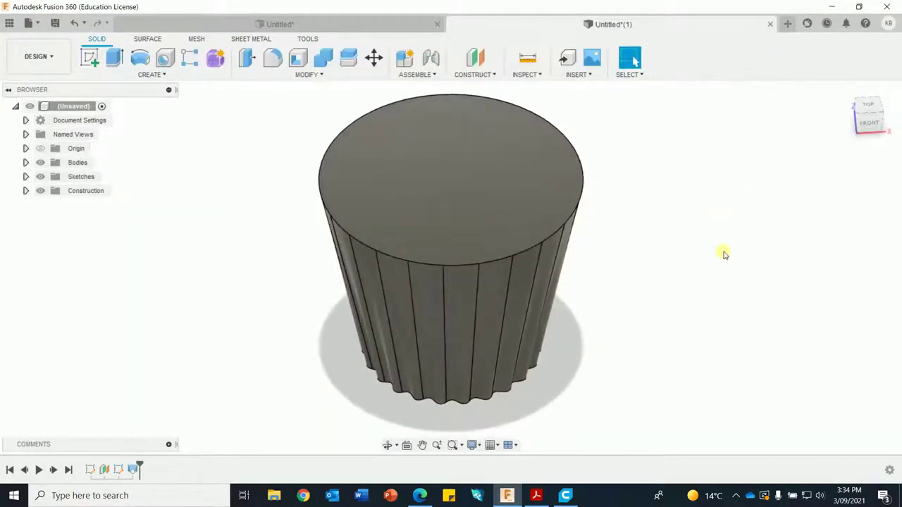
# Shell the body 3 mm thick with the top face removed
pyautogui.keyDown('shift'); pyautogui.moveTo(723, 271); pyautogui.dragTo(721, 224, button='middle'); pyautogui.keyUp('shift')
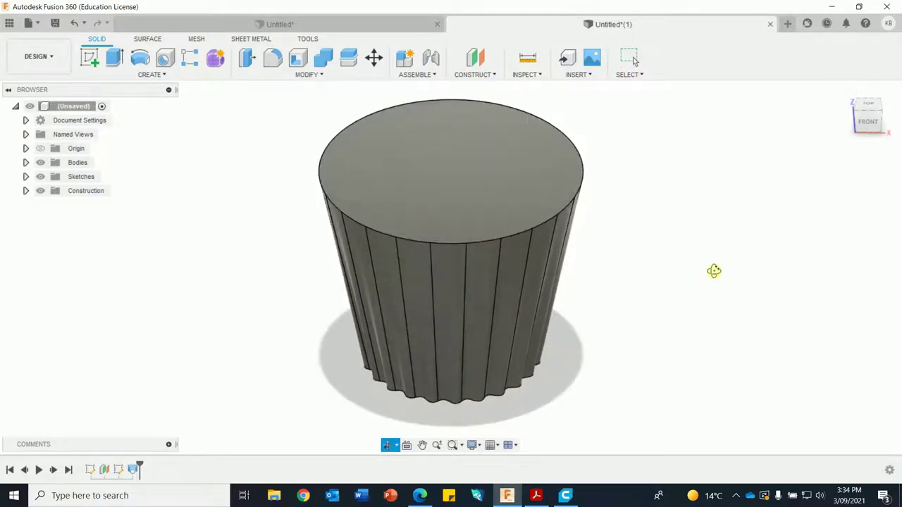
pyautogui.moveTo(714, 270)
pyautogui.keyDown('shift'); pyautogui.mouseDown(button='middle')
pyautogui.moveTo(712, 282)
pyautogui.moveTo(715, 255)
pyautogui.moveTo(715, 279)
pyautogui.mouseUp(button='middle'); pyautogui.keyUp('shift')
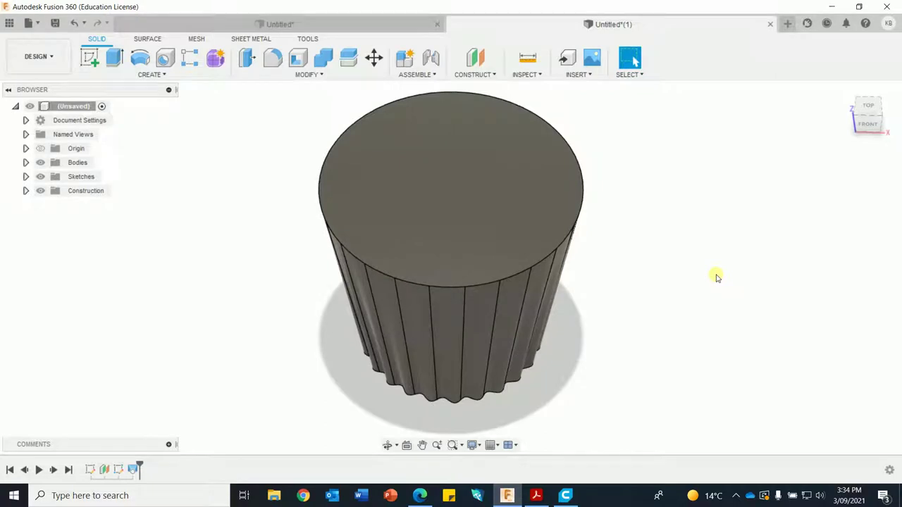
pyautogui.click(298, 58)
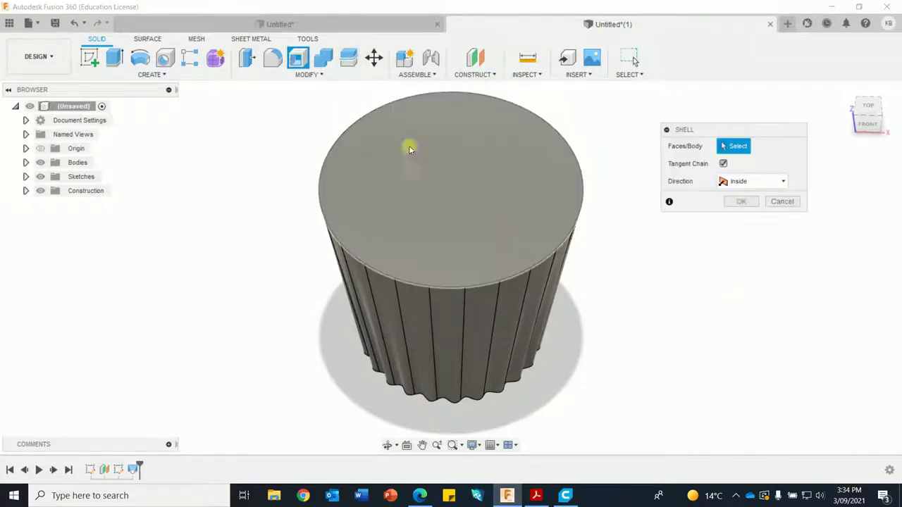
pyautogui.click(479, 202)
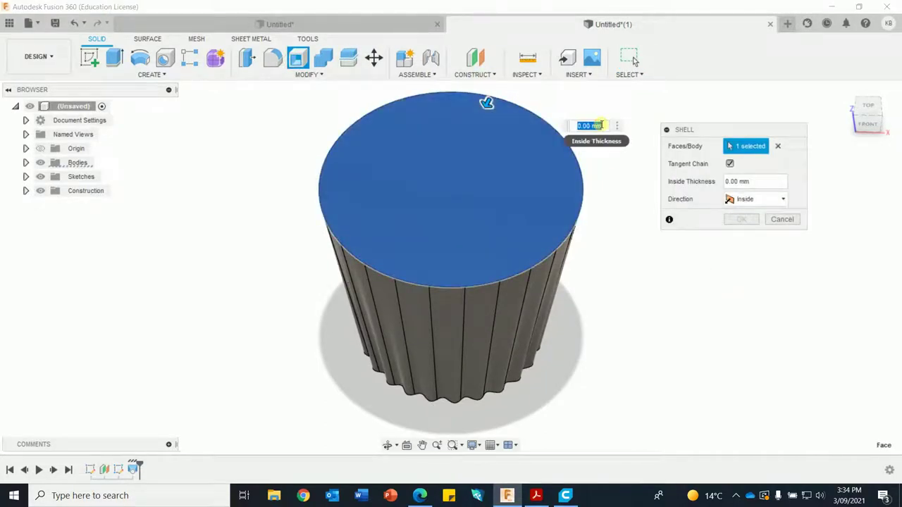
pyautogui.write('3')
pyautogui.press('Return')
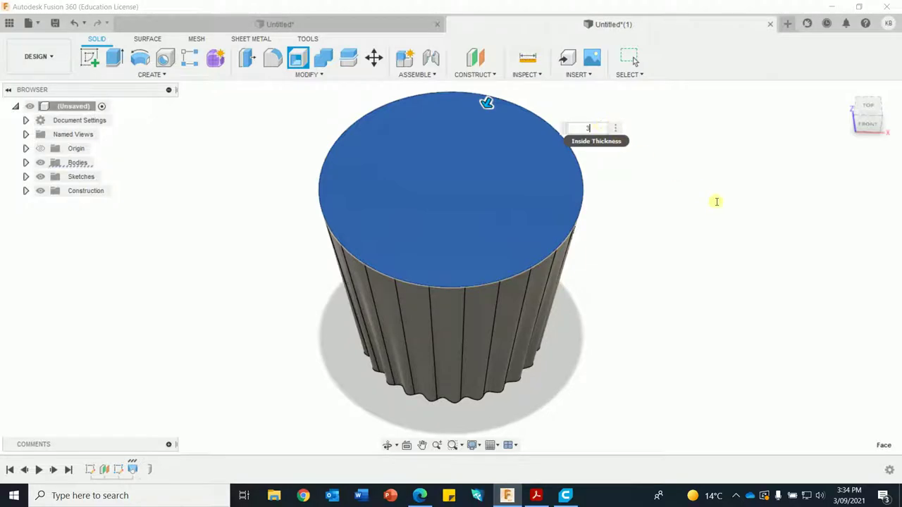
# Inspect the hollow cup, then briefly check the light fittings PDF and close it
pyautogui.keyDown('shift'); pyautogui.moveTo(695, 222); pyautogui.dragTo(697, 201, button='middle'); pyautogui.keyUp('shift')
pyautogui.press('Escape')
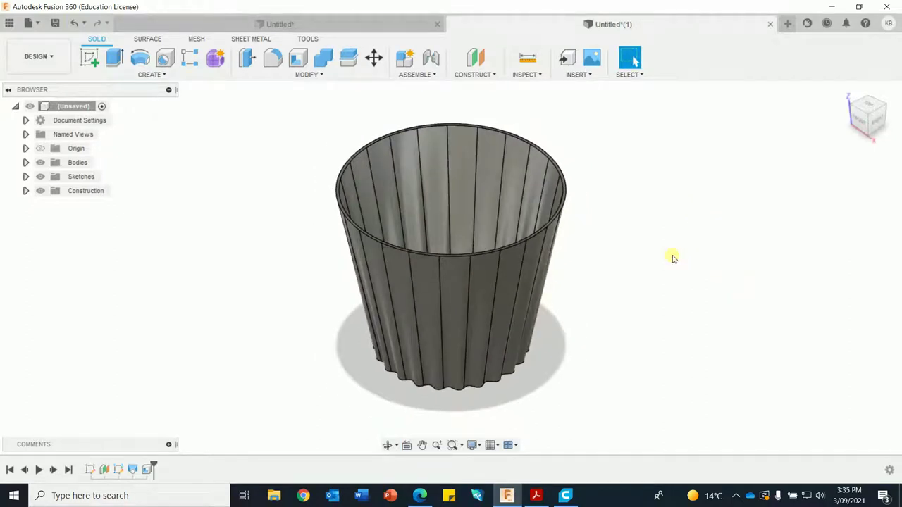
pyautogui.click(535, 495)
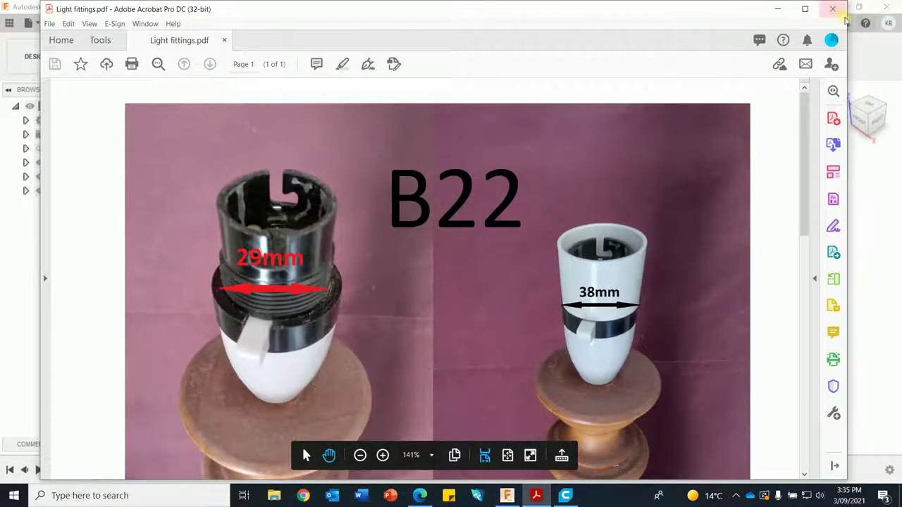
pyautogui.click(833, 9)
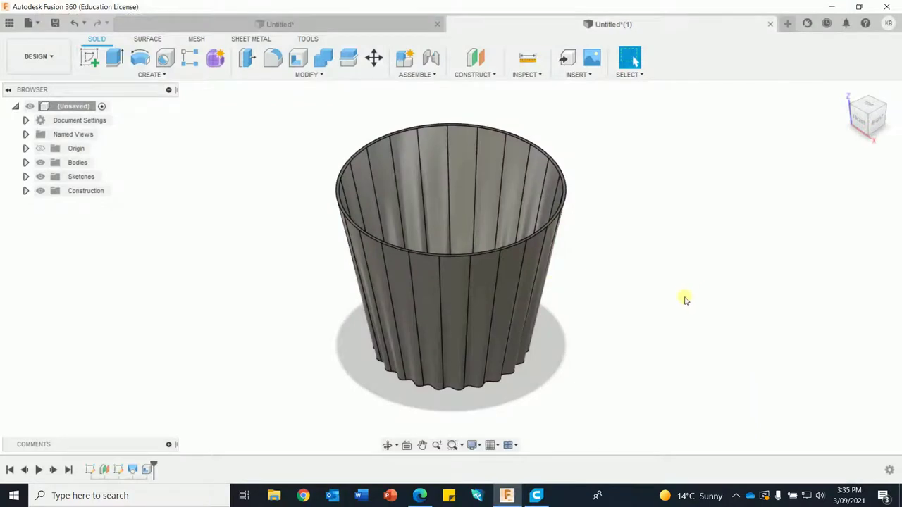
# On the cup's bottom face, sketch a 29 mm diameter circle centred on the origin
pyautogui.keyDown('shift'); pyautogui.moveTo(685, 300); pyautogui.dragTo(704, 195, button='middle'); pyautogui.keyUp('shift')
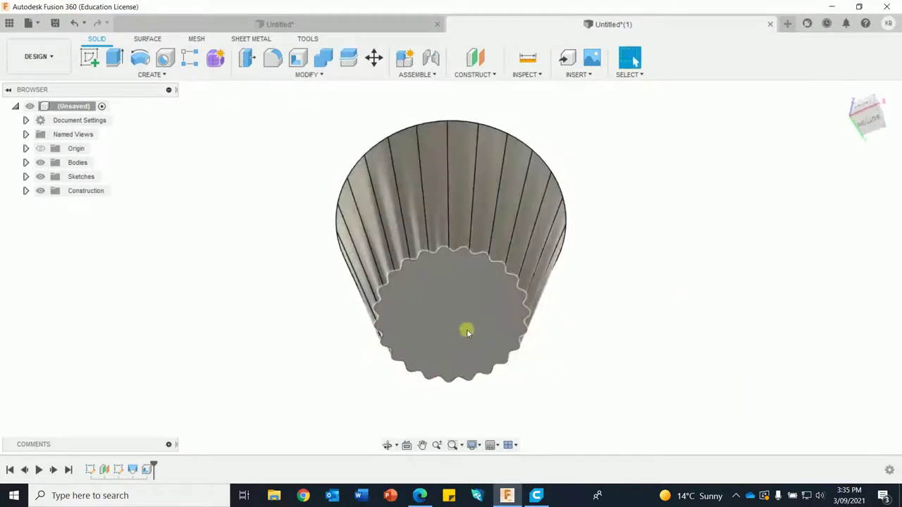
pyautogui.click(89, 58)
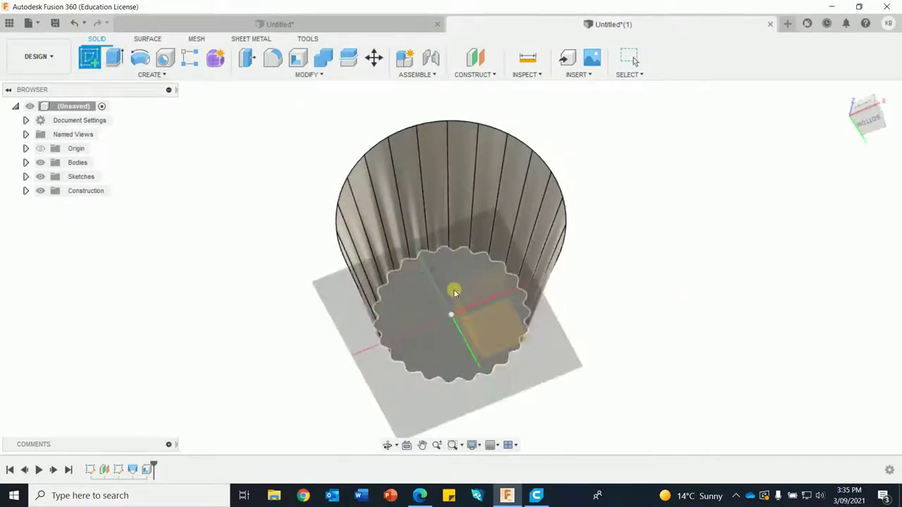
pyautogui.click(447, 279)
pyautogui.click(140, 58)
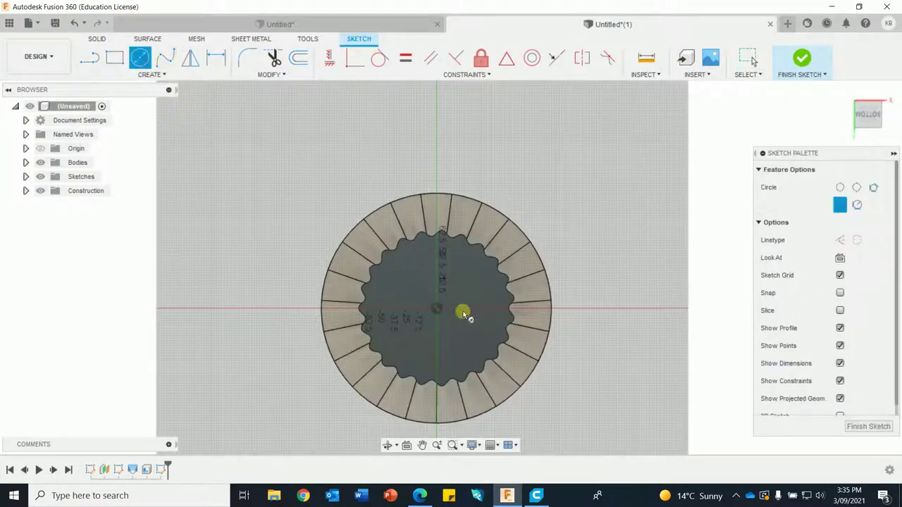
pyautogui.click(437, 308)
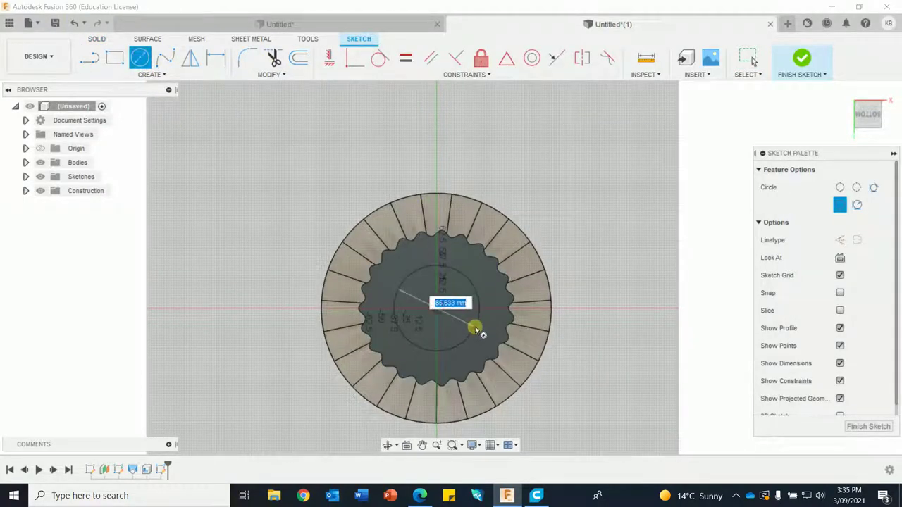
pyautogui.write('29')
pyautogui.press('Return')
pyautogui.press('Escape')
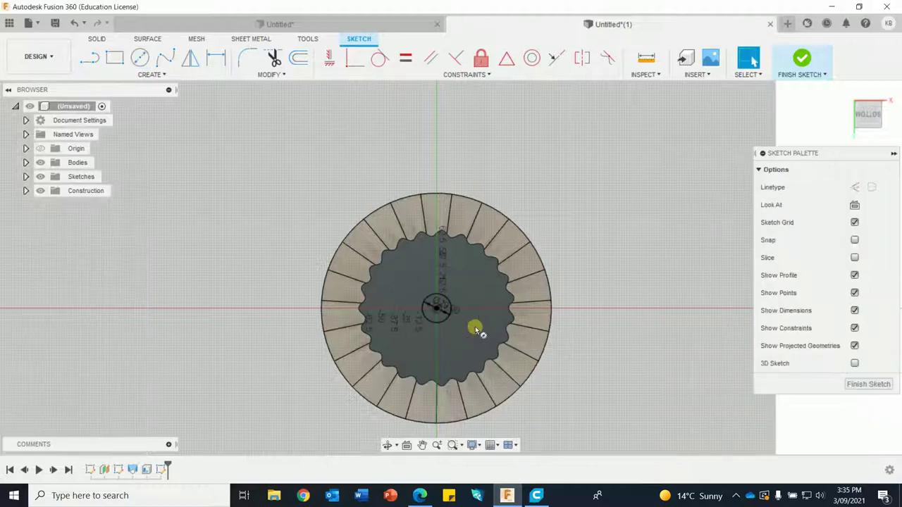
pyautogui.click(800, 59)
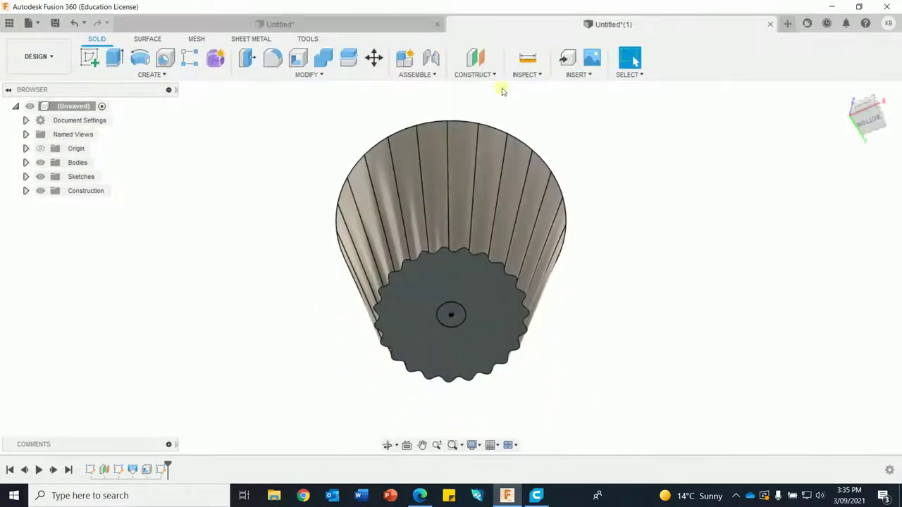
# Press Pull the 29 mm circle -3.5 mm into the base as a Cut to open the fitting hole
pyautogui.rightClick(660, 169)
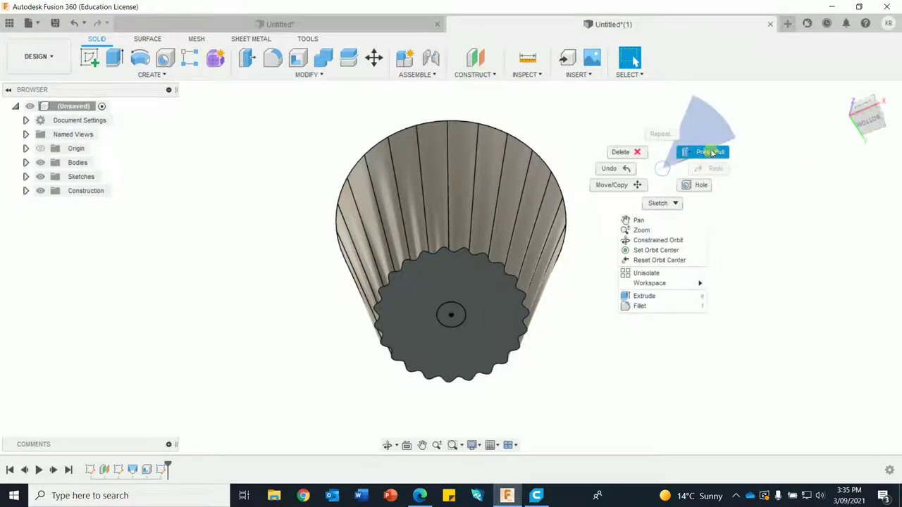
pyautogui.click(709, 159)
pyautogui.click(459, 319)
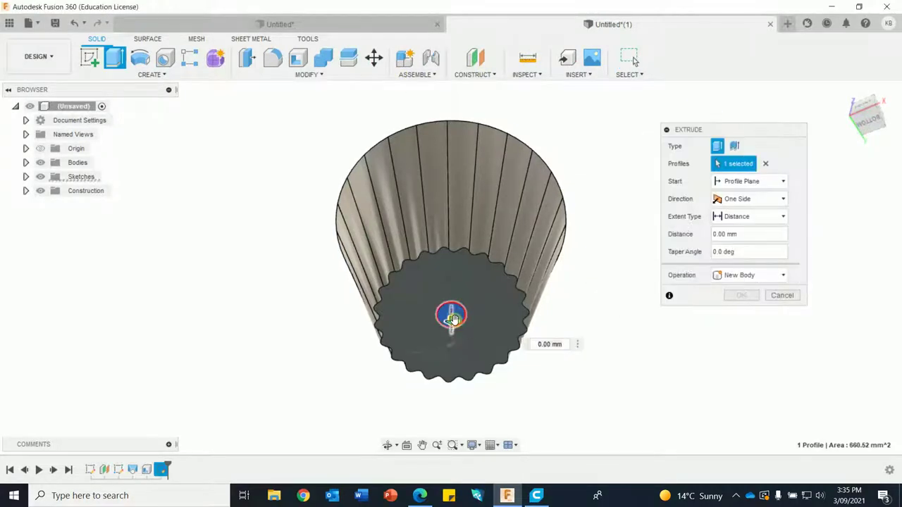
pyautogui.moveTo(453, 312); pyautogui.dragTo(454, 310)
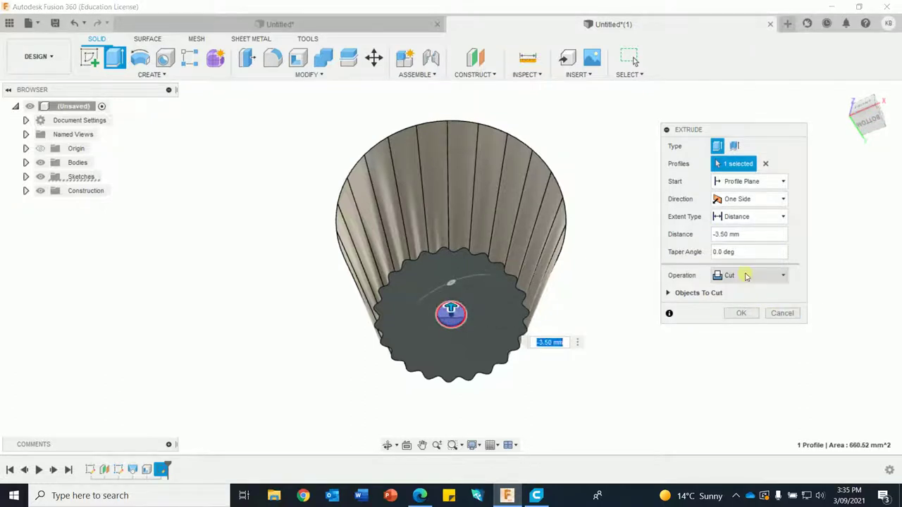
pyautogui.click(741, 313)
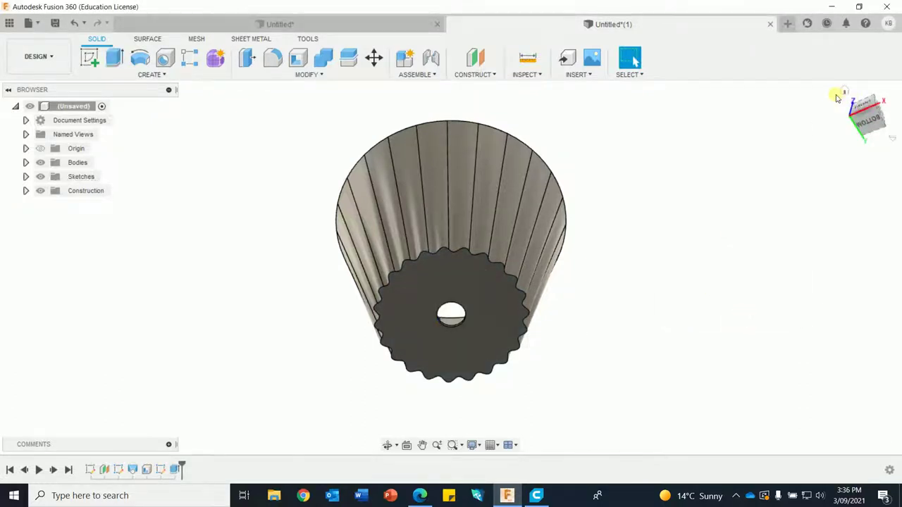
pyautogui.click(842, 94)
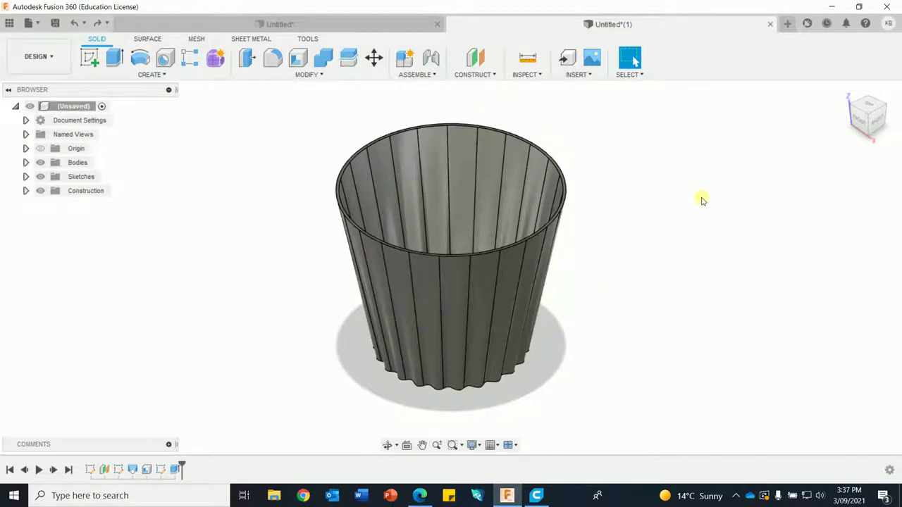
# Zoom and tilt to look into the cup's bottom hole, then start a new sketch
pyautogui.scroll(5, 649, 208)
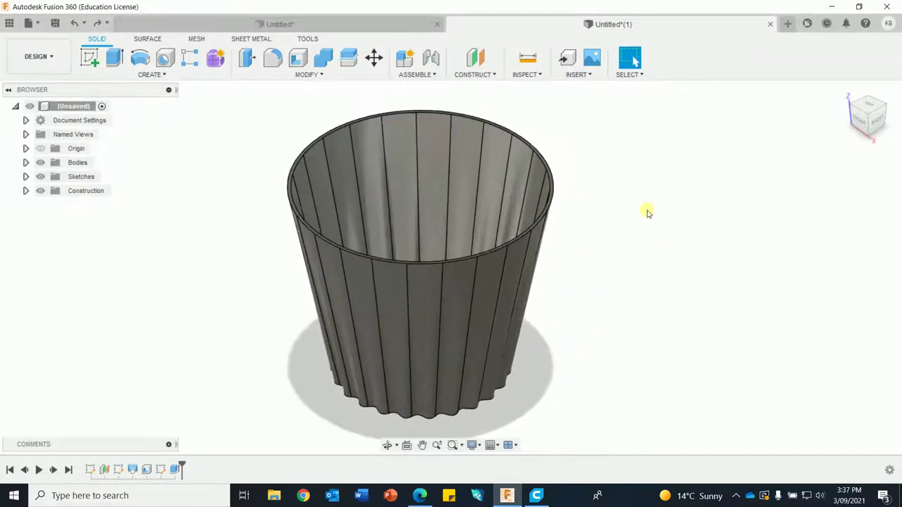
pyautogui.keyDown('shift'); pyautogui.moveTo(615, 186); pyautogui.dragTo(589, 193, button='middle'); pyautogui.keyUp('shift')
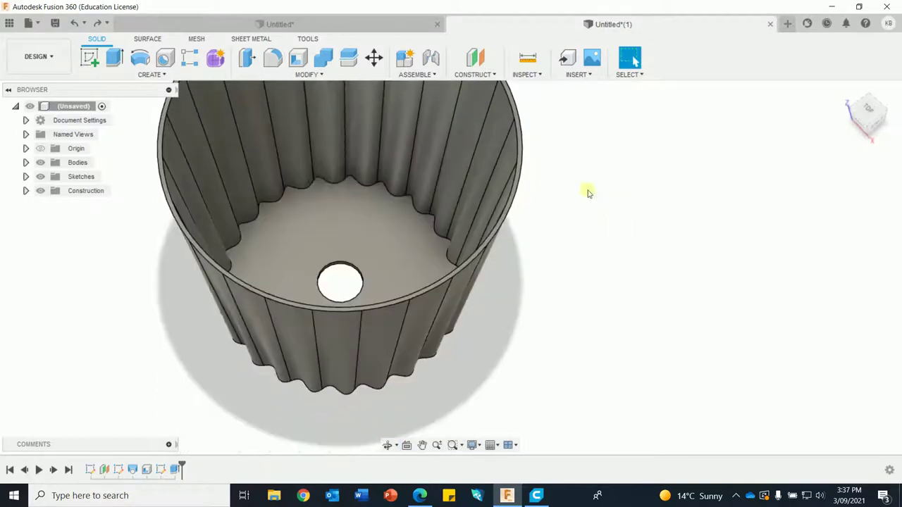
pyautogui.click(90, 57)
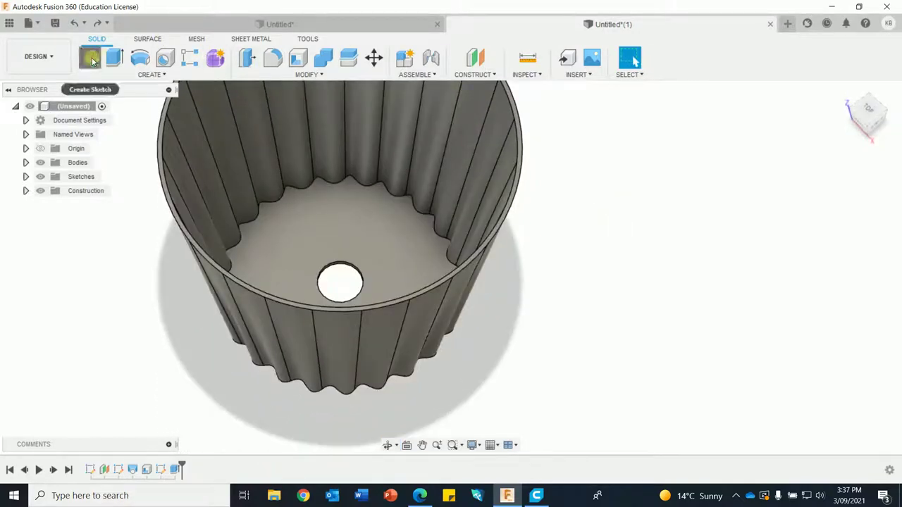
# On the rim face, draw a rim-matching circle and a 250 mm circle, both centred on the hole
pyautogui.click(520, 148)
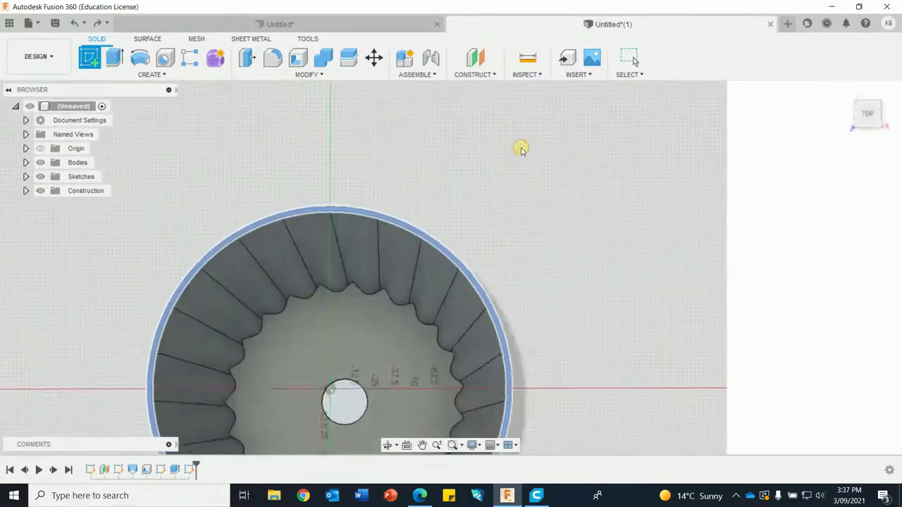
pyautogui.moveTo(600, 241); pyautogui.dragTo(636, 115, button='middle')
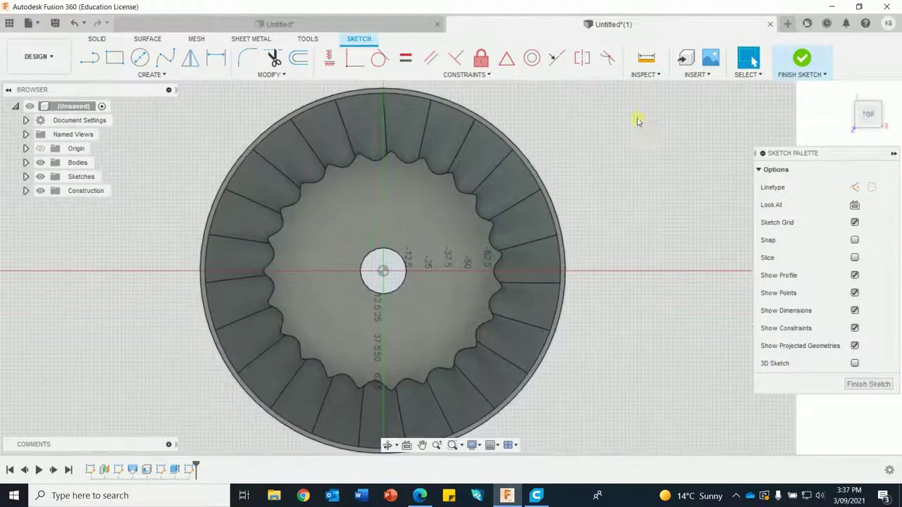
pyautogui.click(140, 58)
pyautogui.click(381, 270)
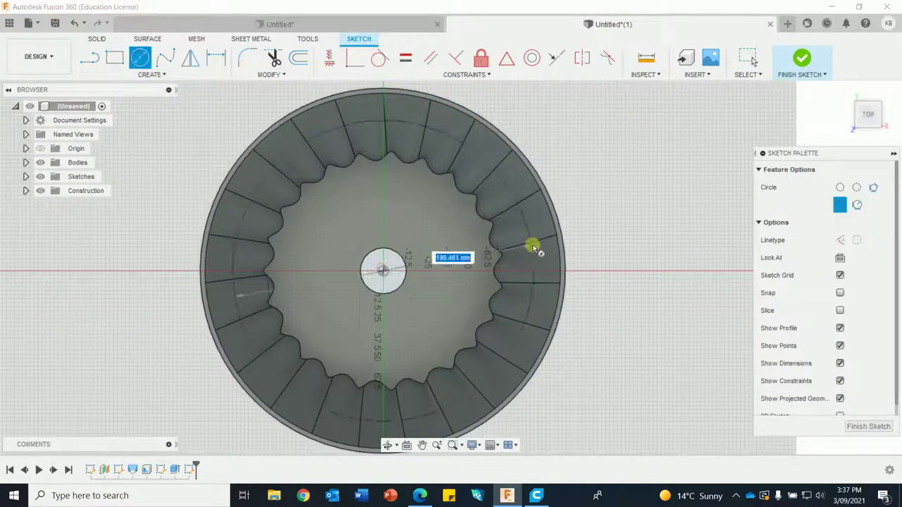
pyautogui.click(560, 273)
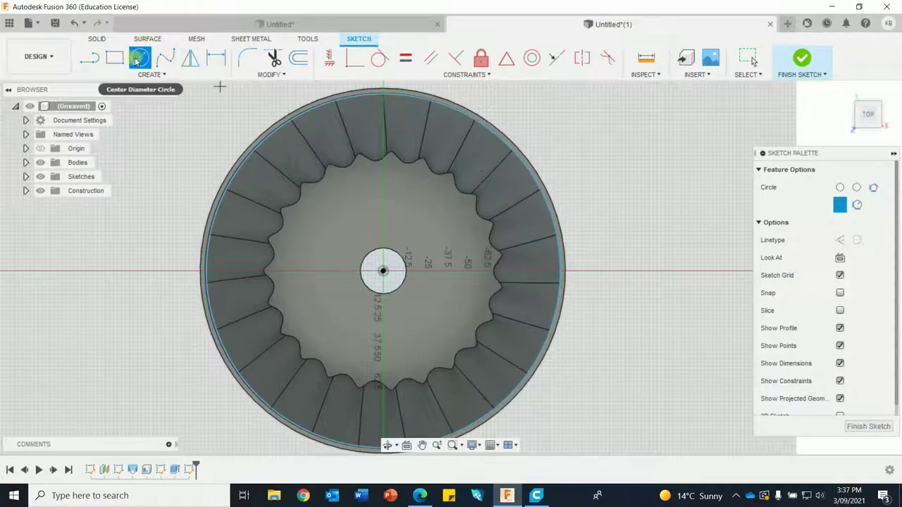
pyautogui.click(383, 271)
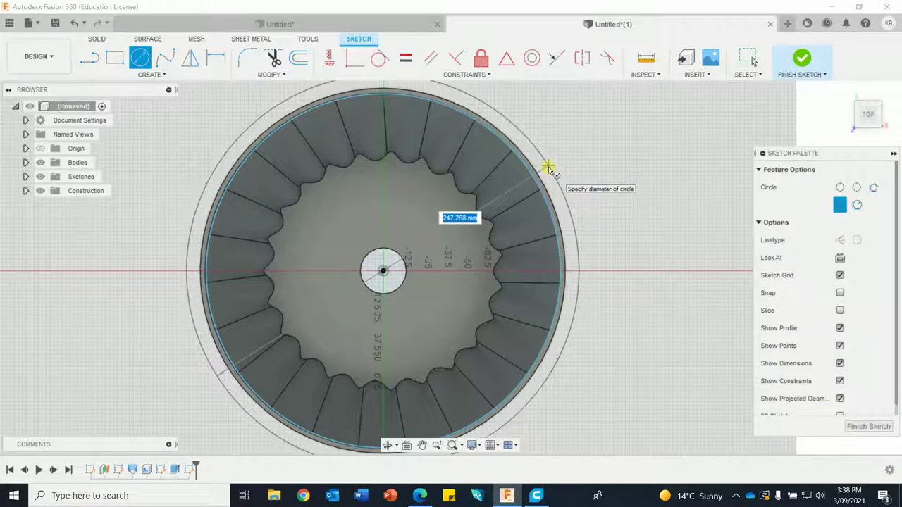
pyautogui.write('250')
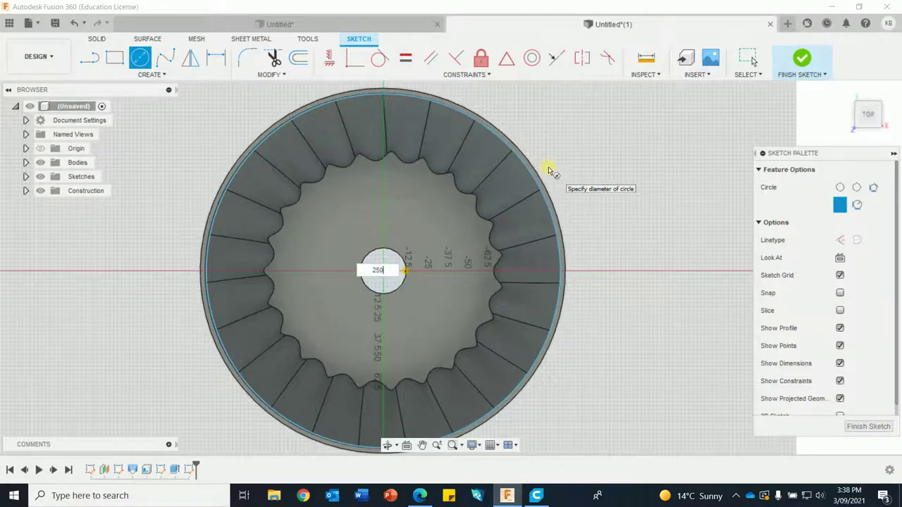
pyautogui.press('Return')
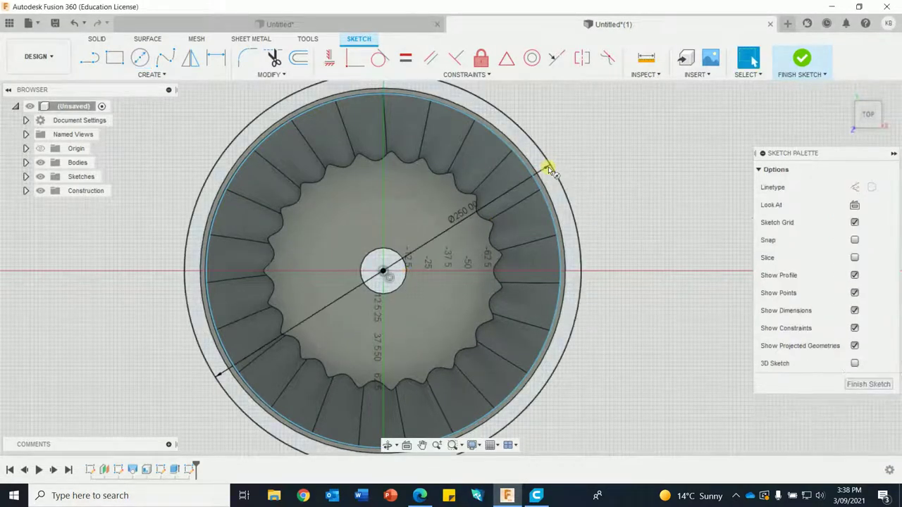
pyautogui.click(816, 59)
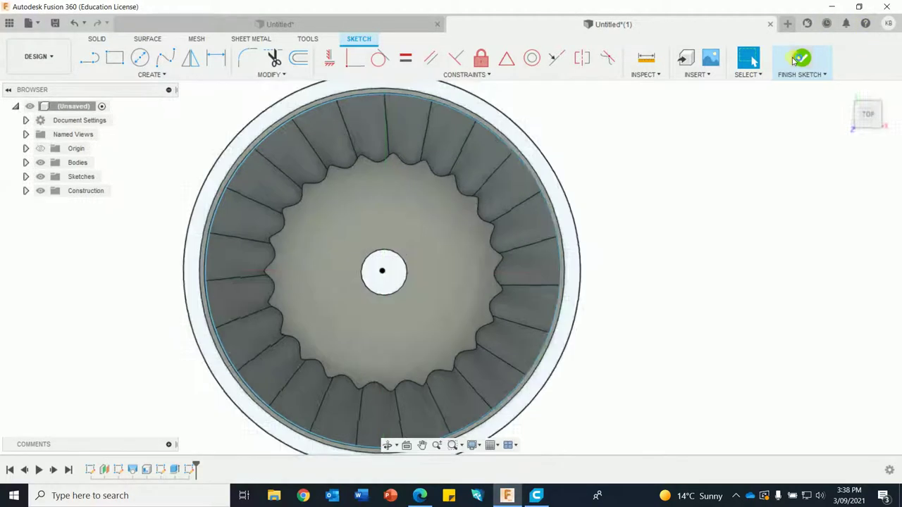
# Start Press Pull and select both the outer ring and inner rim profiles
pyautogui.rightClick(644, 220)
pyautogui.click(681, 200)
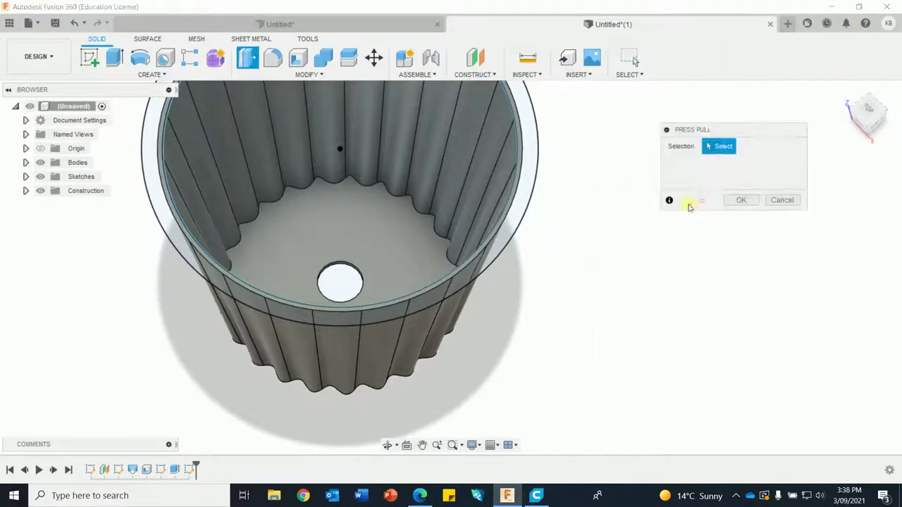
pyautogui.click(525, 201)
pyautogui.scroll(5, 509, 191)
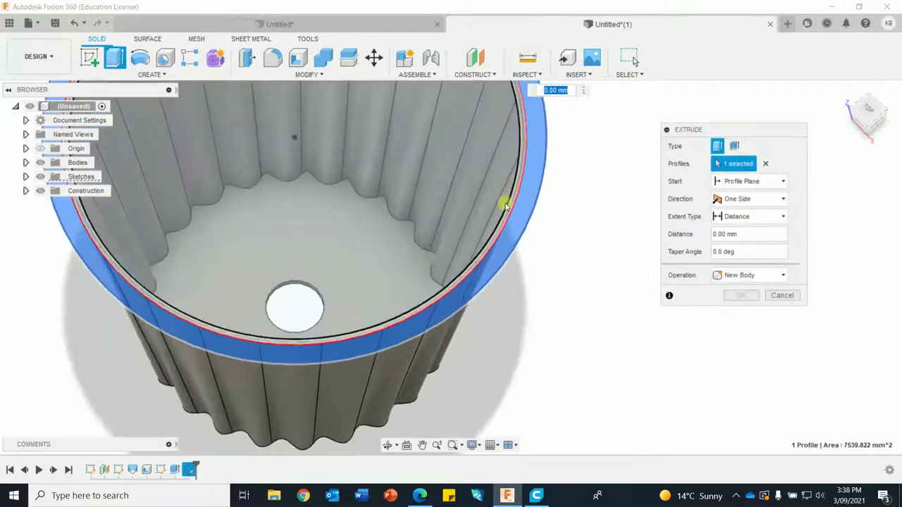
pyautogui.scroll(2, 508, 204)
pyautogui.click(512, 200)
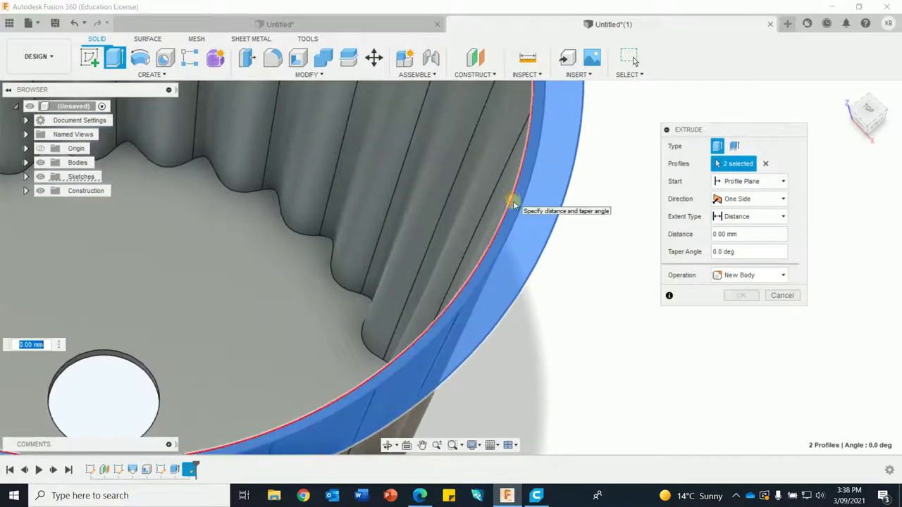
pyautogui.scroll(-5, 581, 328)
pyautogui.scroll(-1, 582, 330)
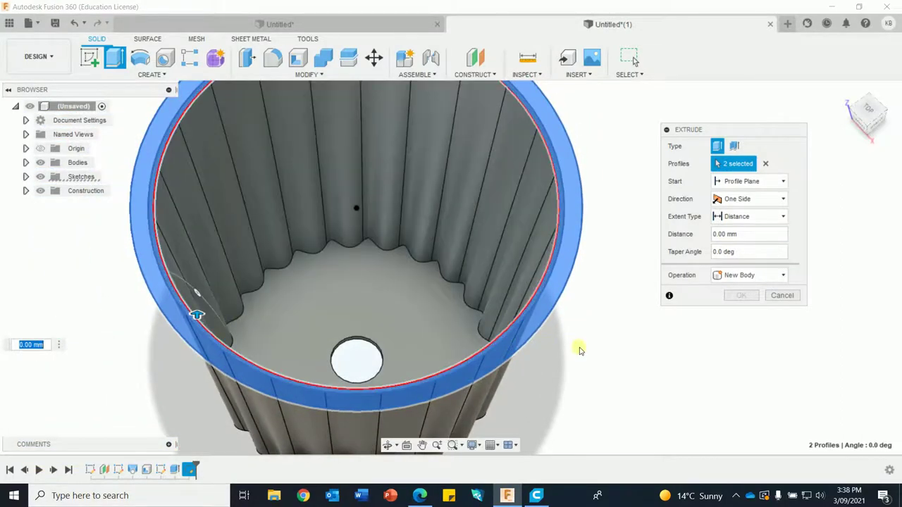
# Extrude the selected rim profiles 36 mm, joining them to the lampshade as a flange
pyautogui.keyDown('shift'); pyautogui.moveTo(577, 346); pyautogui.dragTo(535, 363, button='middle'); pyautogui.keyUp('shift')
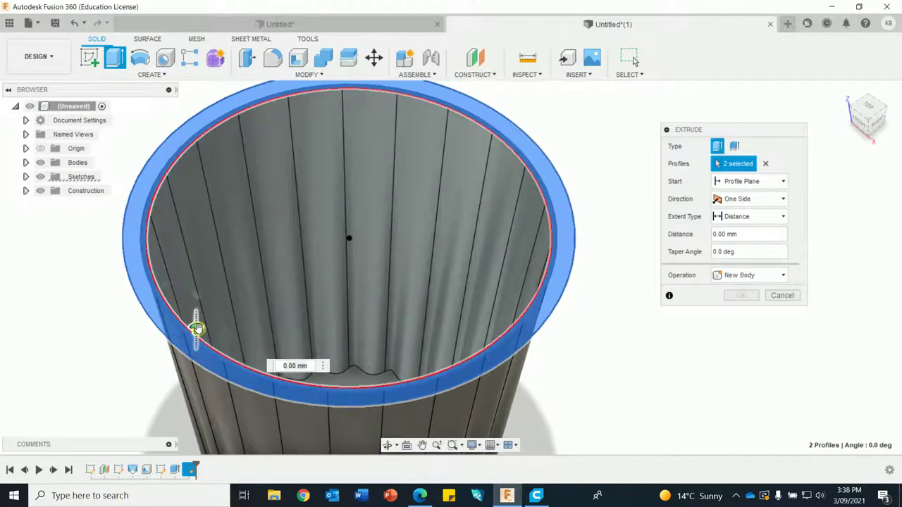
pyautogui.moveTo(199, 315); pyautogui.dragTo(220, 293)
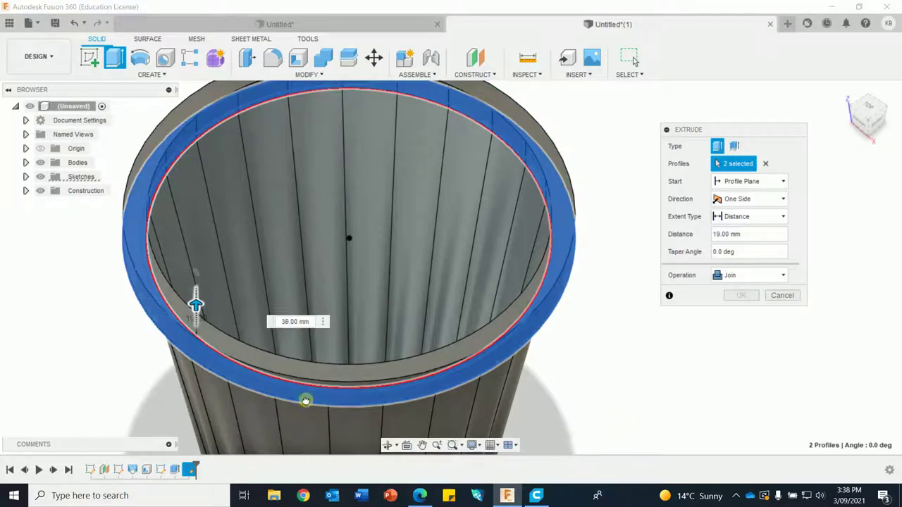
pyautogui.click(296, 321)
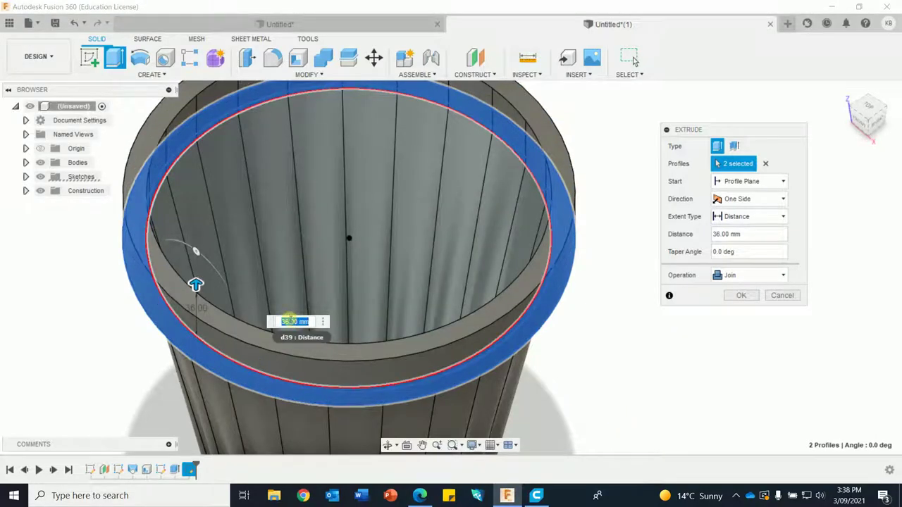
pyautogui.press('Return')
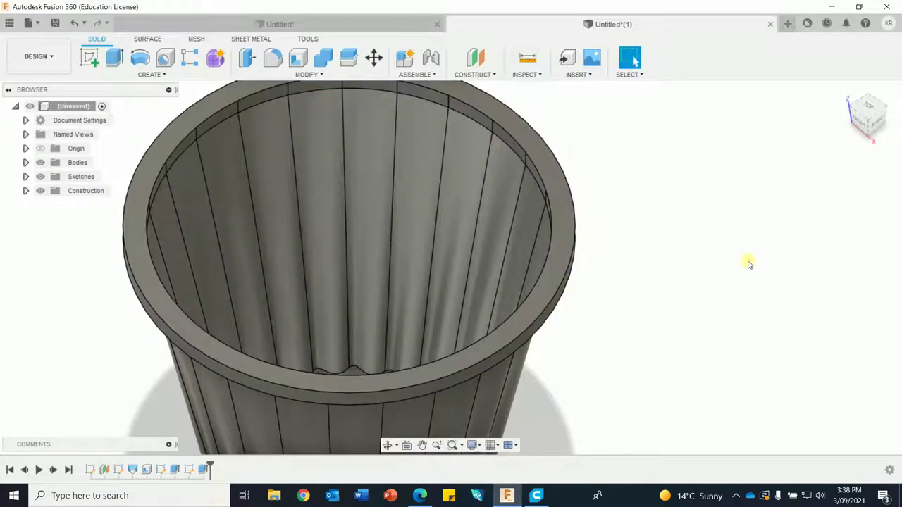
pyautogui.keyDown('shift'); pyautogui.moveTo(739, 308); pyautogui.dragTo(740, 260, button='middle'); pyautogui.keyUp('shift')
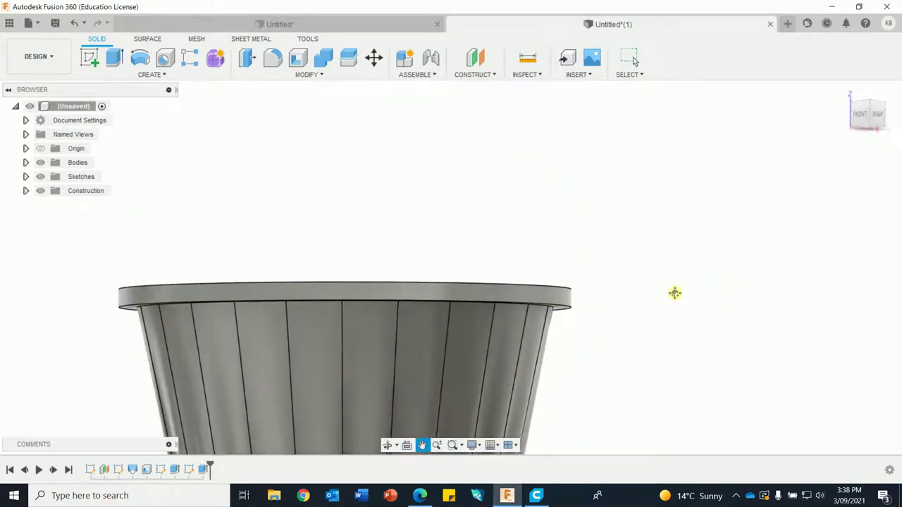
pyautogui.moveTo(674, 294); pyautogui.dragTo(747, 188, button='middle')
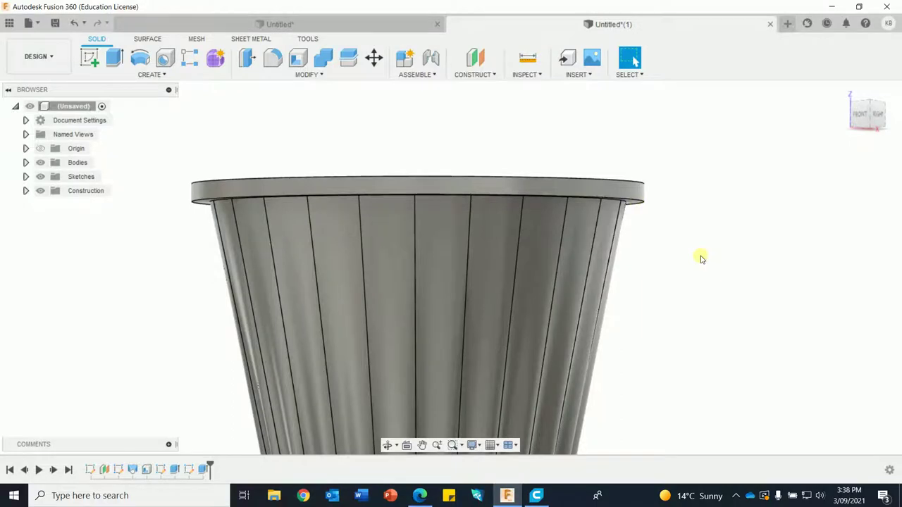
pyautogui.keyDown('shift'); pyautogui.moveTo(752, 272); pyautogui.dragTo(723, 270, button='middle'); pyautogui.keyUp('shift')
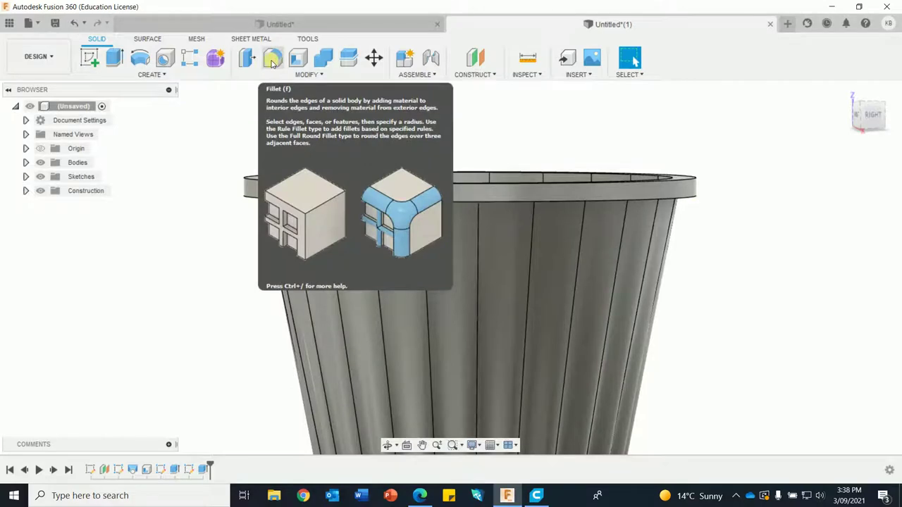
# Fillet the rim's lower edge where it meets the wall with a 9 mm radius
pyautogui.click(272, 62)
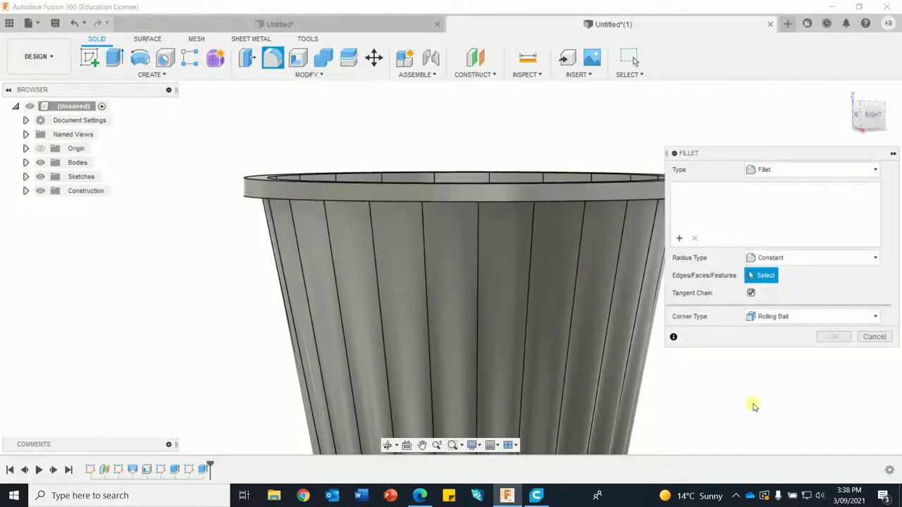
pyautogui.keyDown('shift'); pyautogui.moveTo(751, 404); pyautogui.dragTo(749, 378, button='middle'); pyautogui.keyUp('shift')
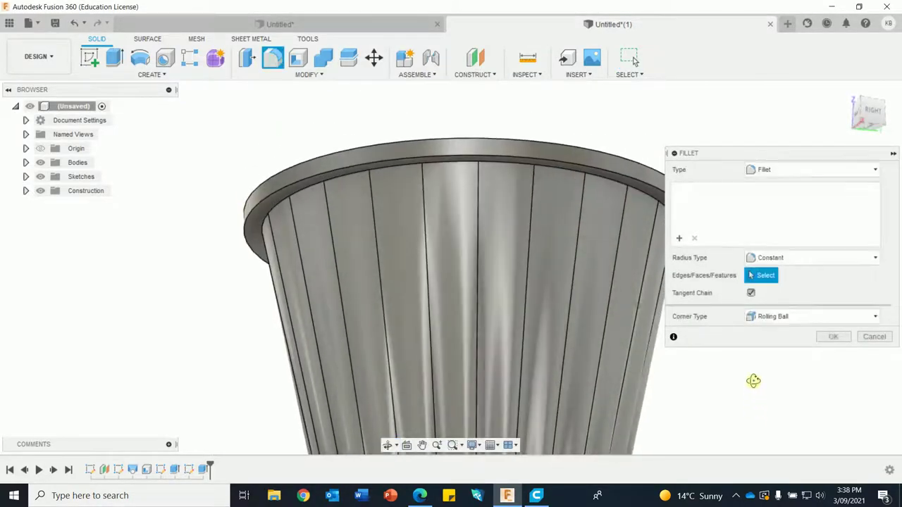
pyautogui.click(569, 163)
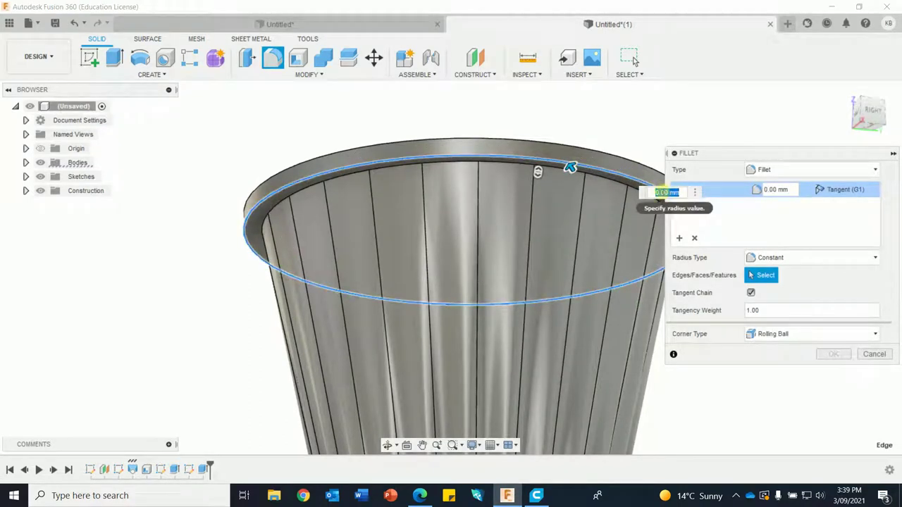
pyautogui.write('2')
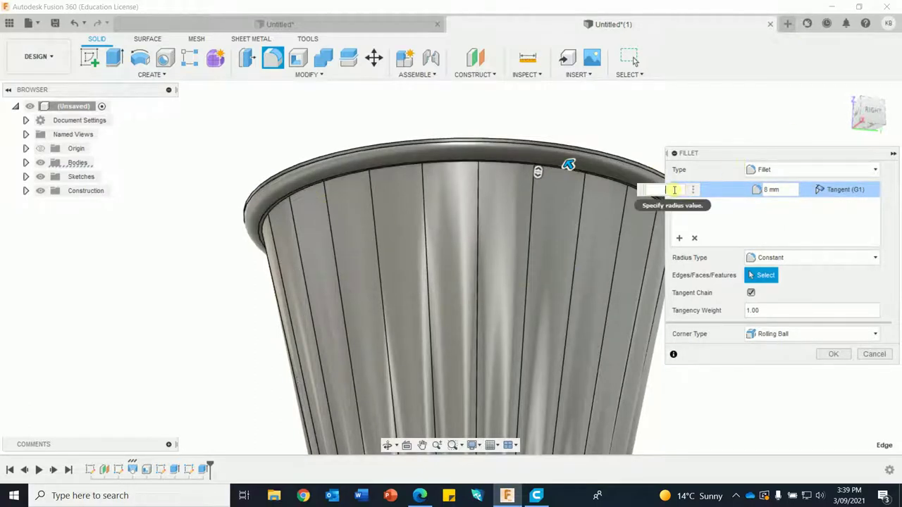
pyautogui.write('9')
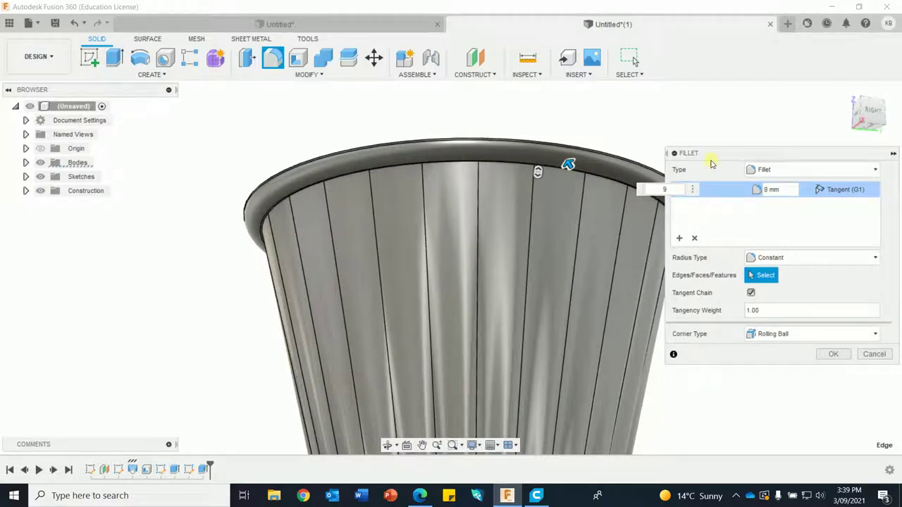
pyautogui.moveTo(722, 431)
pyautogui.keyDown('shift'); pyautogui.mouseDown(button='middle')
pyautogui.moveTo(722, 397)
pyautogui.moveTo(718, 448)
pyautogui.mouseUp(button='middle'); pyautogui.keyUp('shift')
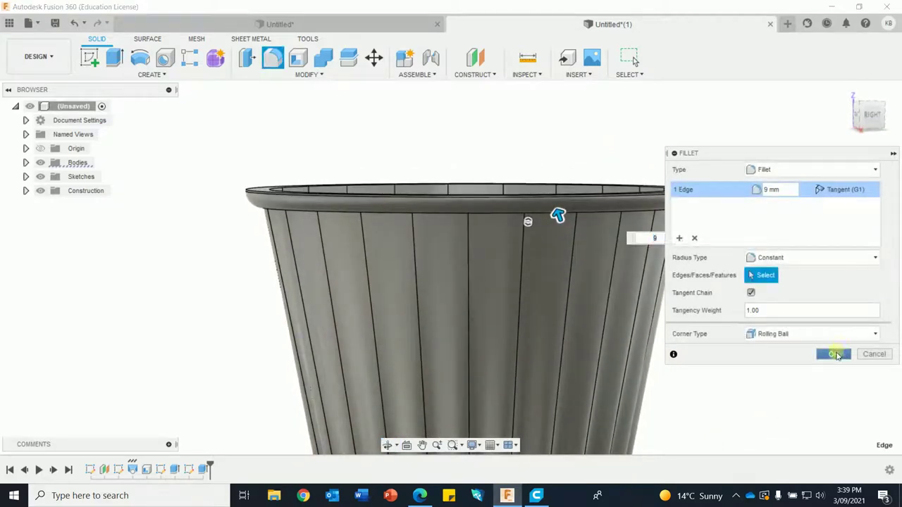
pyautogui.press('Return')
# Round the rim's top edge with a small-radius fillet
pyautogui.moveTo(771, 374)
pyautogui.keyDown('shift'); pyautogui.mouseDown(button='middle')
pyautogui.moveTo(789, 376)
pyautogui.moveTo(791, 390)
pyautogui.moveTo(787, 374)
pyautogui.mouseUp(button='middle'); pyautogui.keyUp('shift')
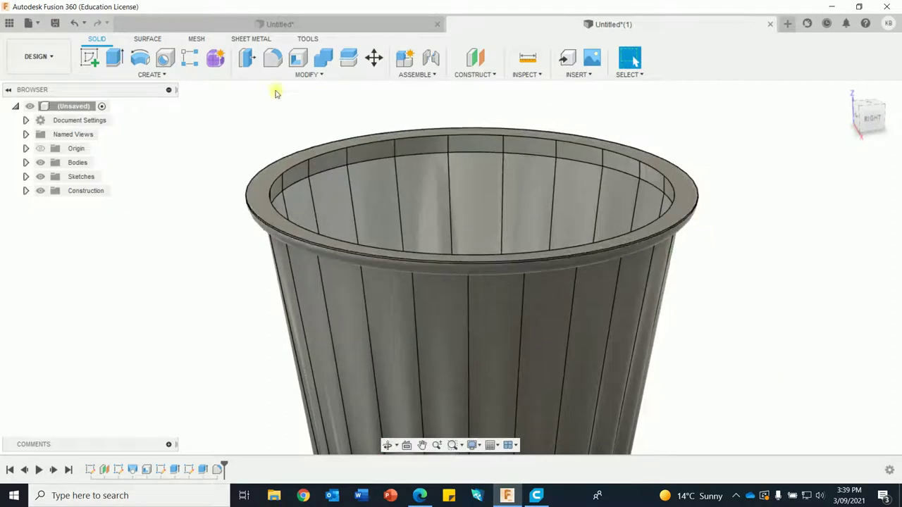
pyautogui.click(273, 58)
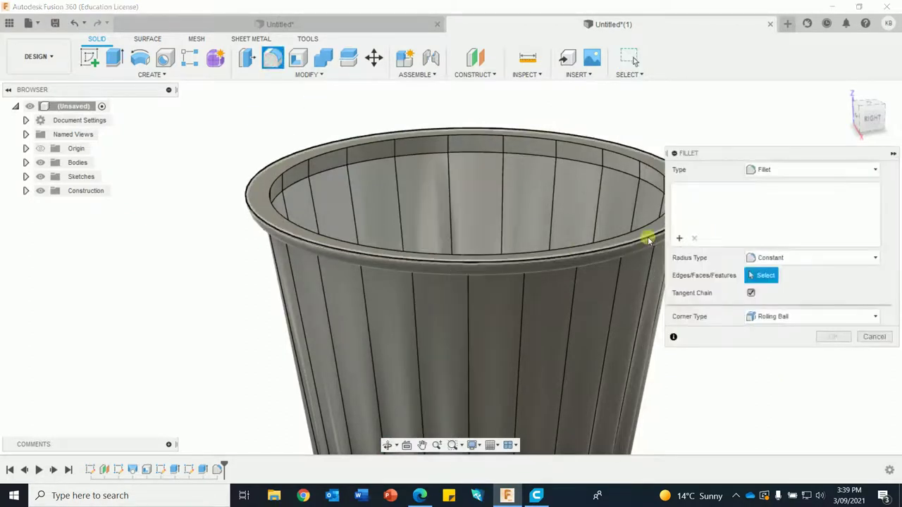
pyautogui.click(649, 240)
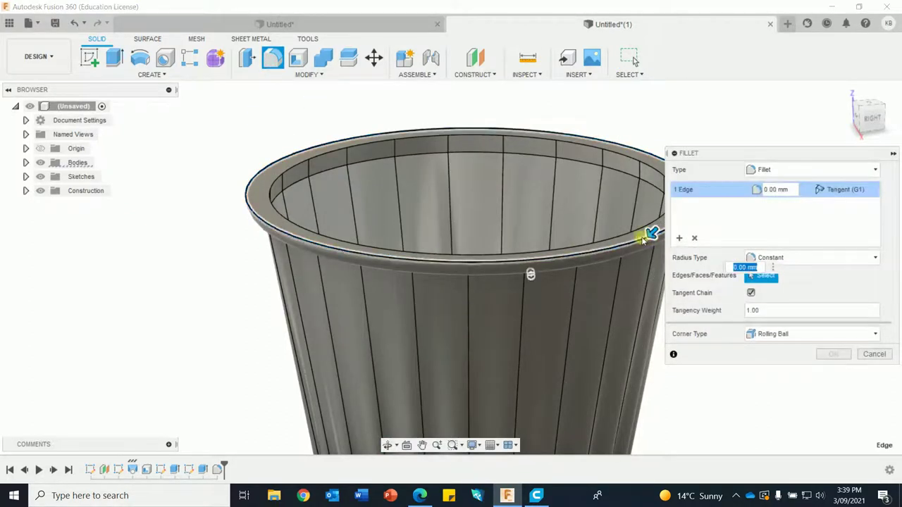
pyautogui.write('1')
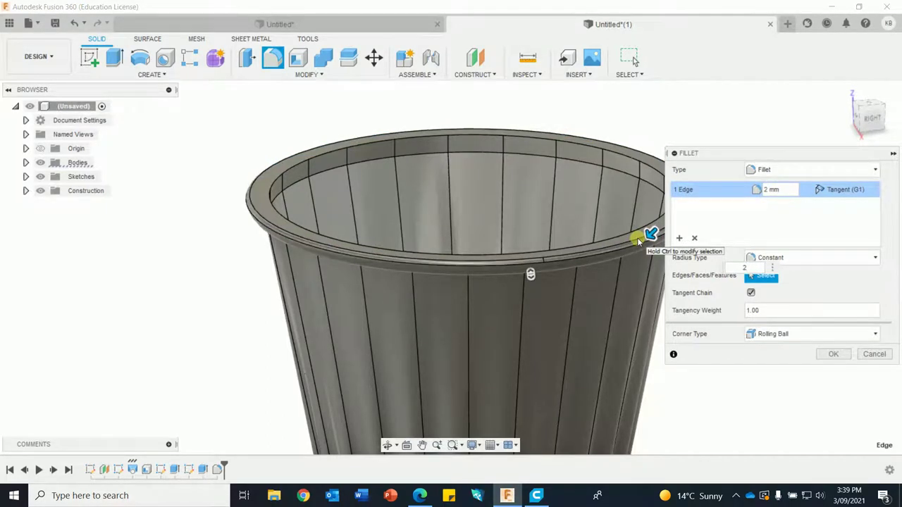
pyautogui.click(834, 356)
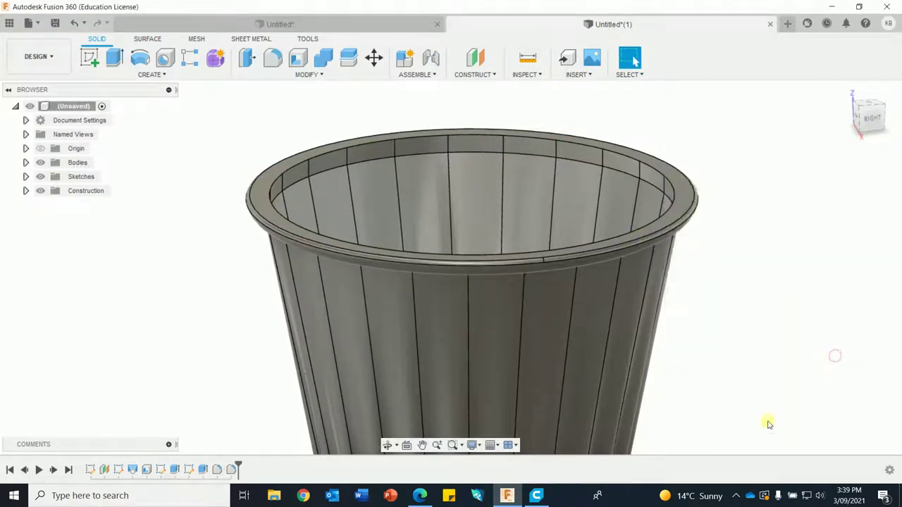
# Orbit around the finished lampshade and return to the angled home view looking into it
pyautogui.keyDown('shift'); pyautogui.moveTo(739, 442); pyautogui.dragTo(766, 420, button='middle'); pyautogui.keyUp('shift')
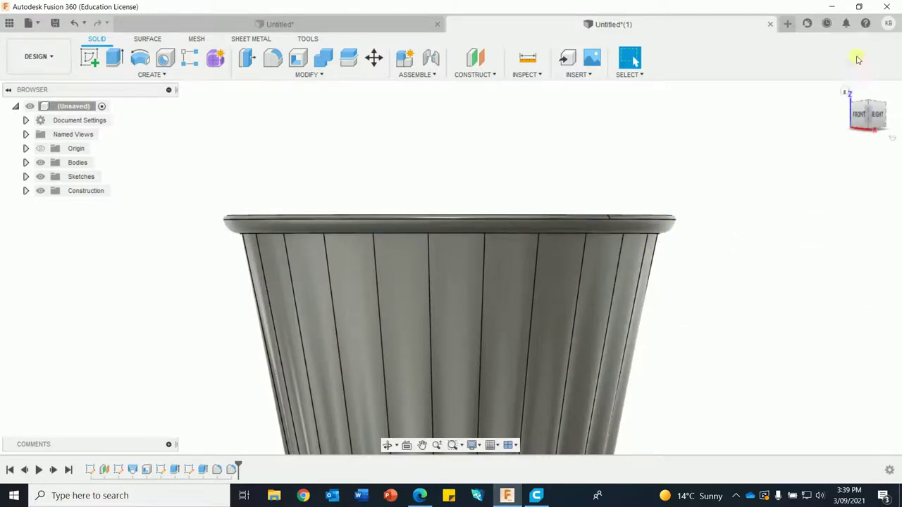
pyautogui.click(845, 93)
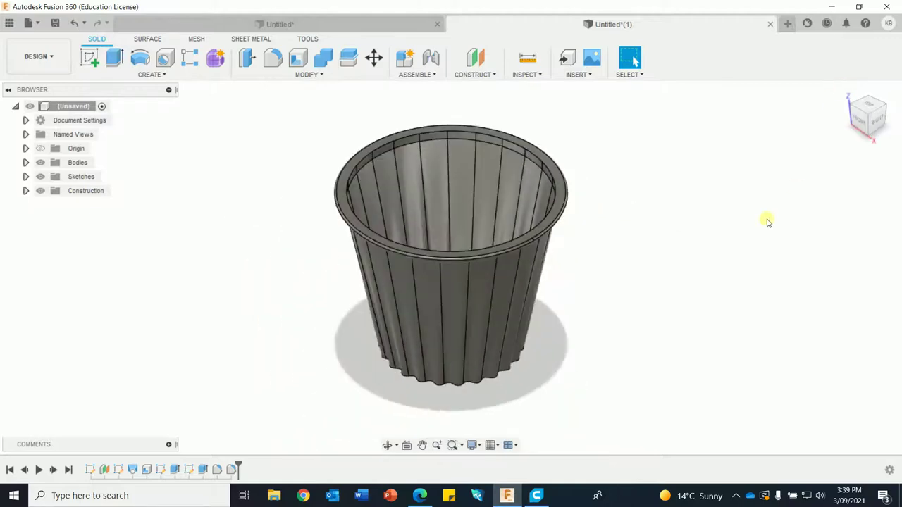
pyautogui.keyDown('shift'); pyautogui.moveTo(762, 225); pyautogui.dragTo(757, 169, button='middle'); pyautogui.keyUp('shift')
pyautogui.click(841, 94)
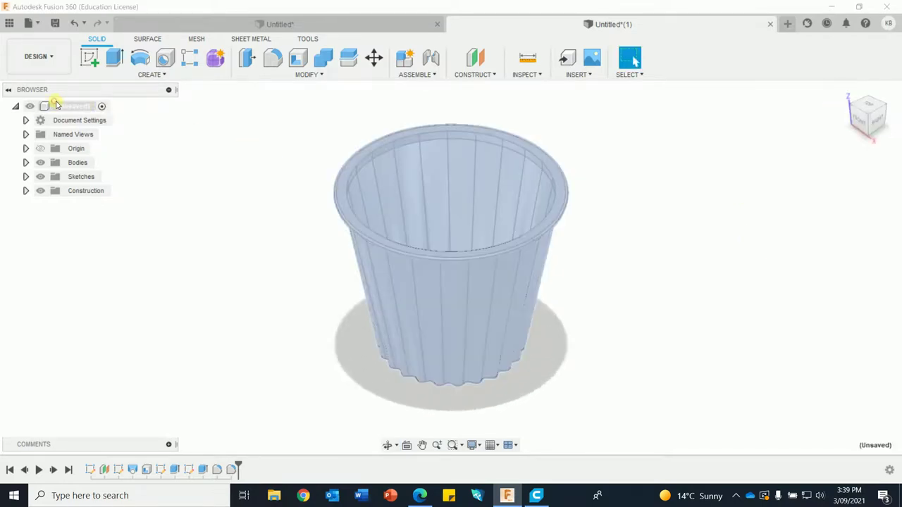
pyautogui.rightClick(60, 106)
pyautogui.click(262, 124)
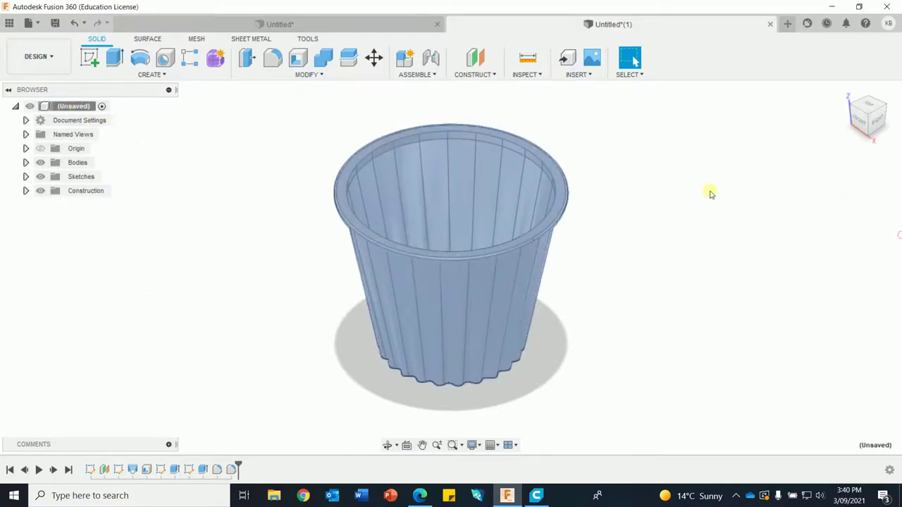
# Save the design as 'Lamp extra rim' in the lamp folder
pyautogui.click(54, 24)
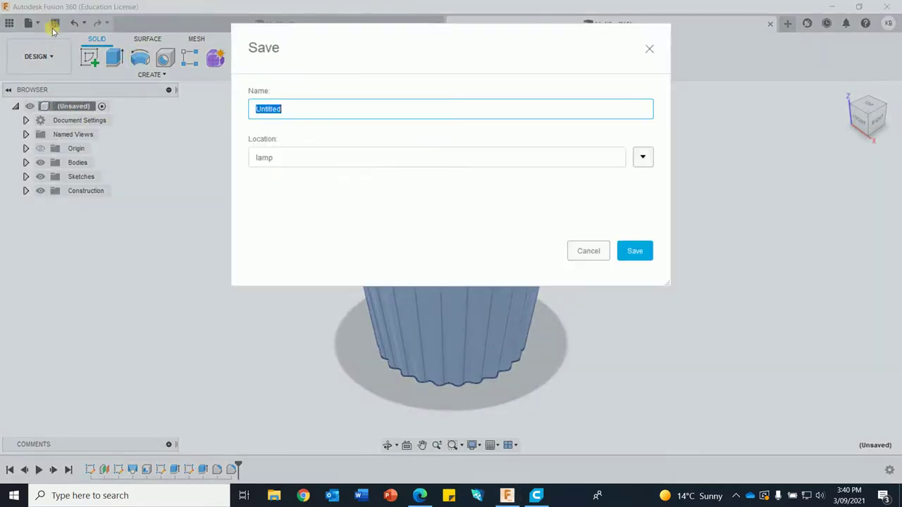
pyautogui.press('BackSpace')
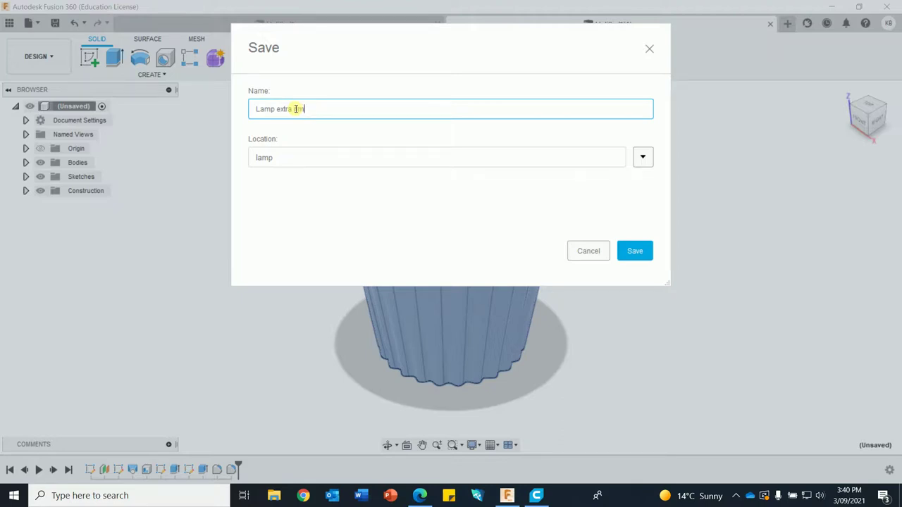
pyautogui.press('Return')
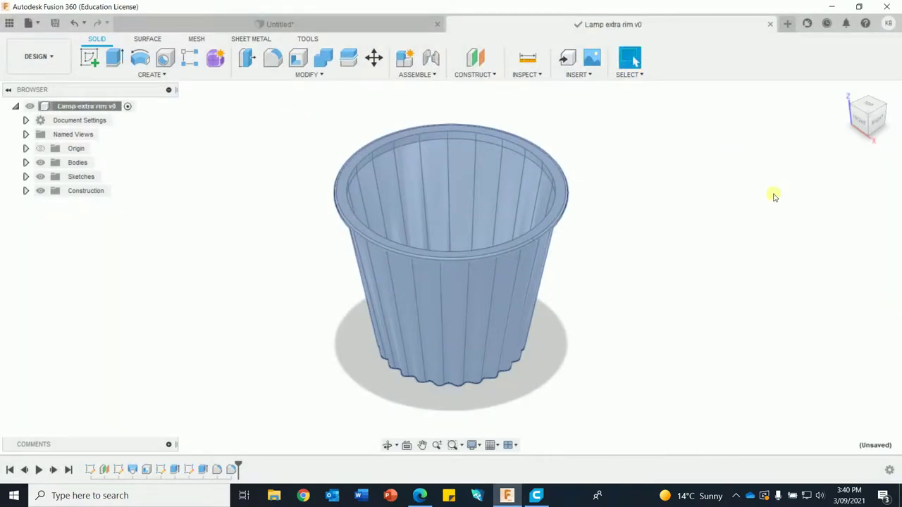
pyautogui.click(636, 252)
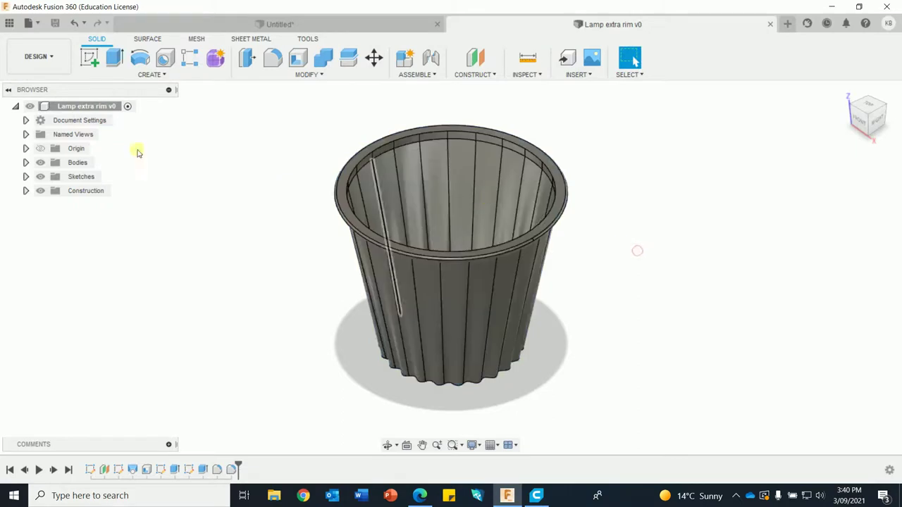
# Export the root component as a binary STL, 'Lamp extra rim v1.stl', into Downloads
pyautogui.rightClick(82, 107)
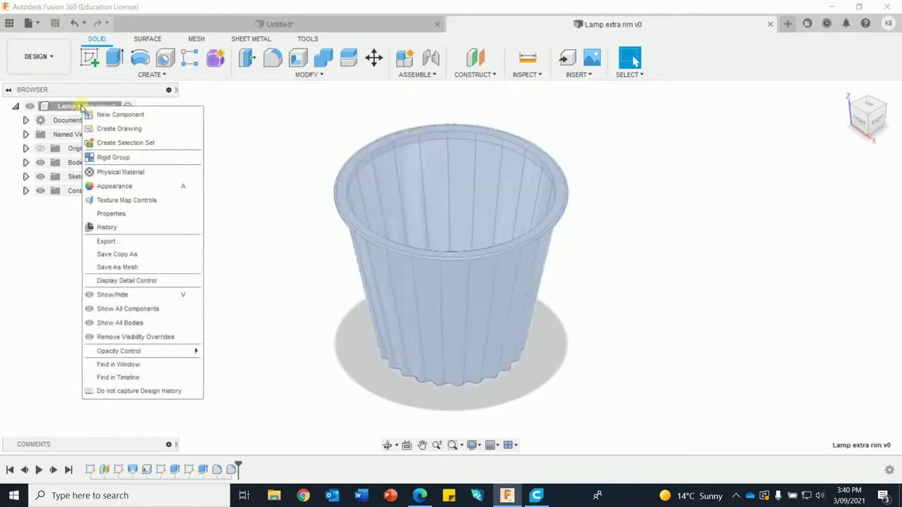
pyautogui.click(131, 267)
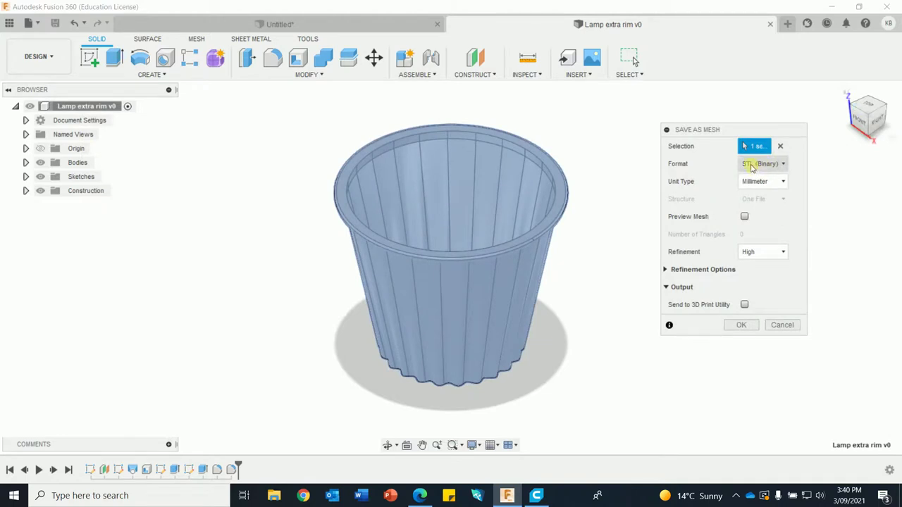
pyautogui.click(748, 328)
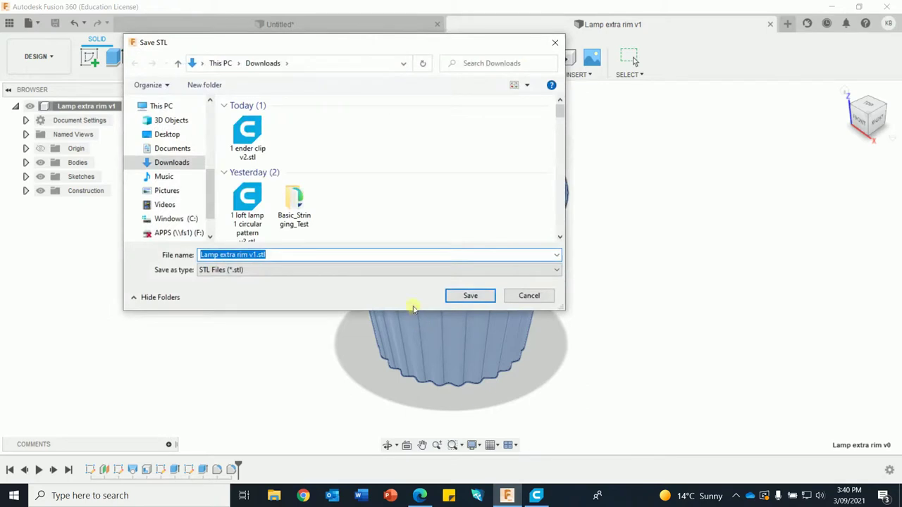
pyautogui.click(487, 297)
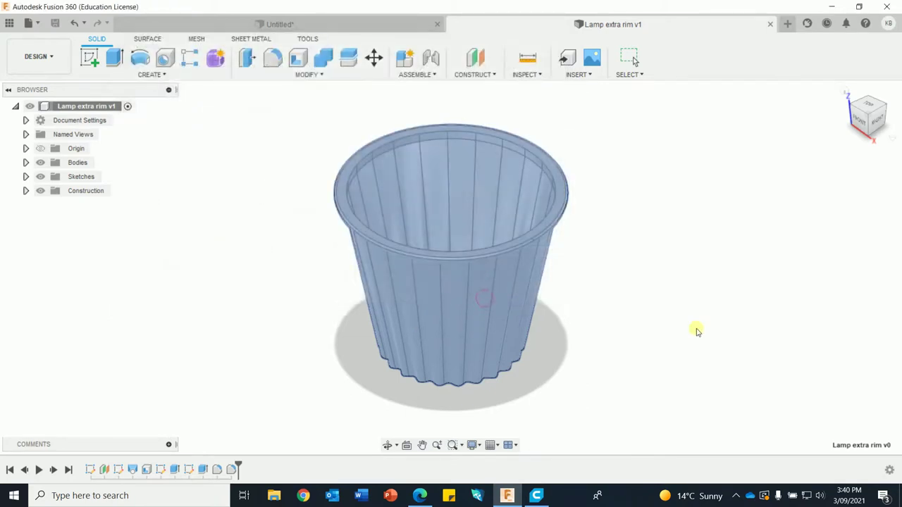
pyautogui.click(660, 387)
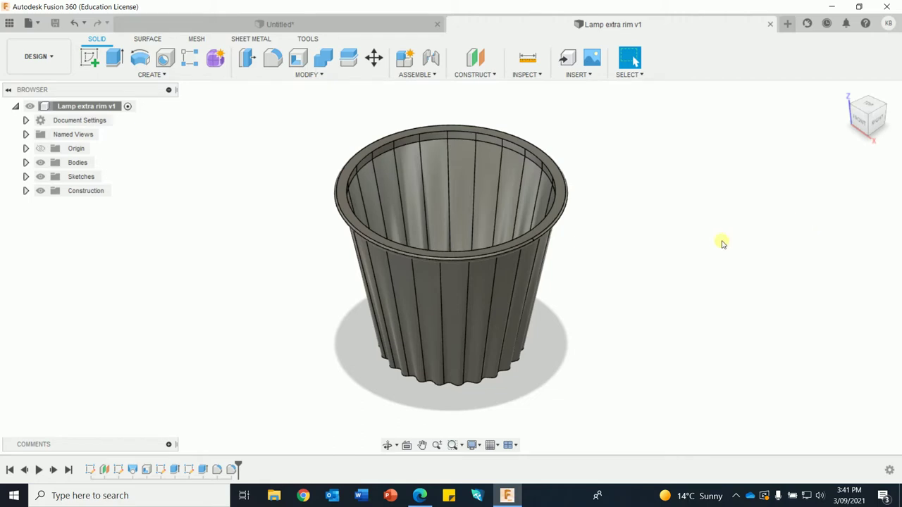
pyautogui.keyDown('shift'); pyautogui.moveTo(718, 242); pyautogui.dragTo(719, 177, button='middle'); pyautogui.keyUp('shift')
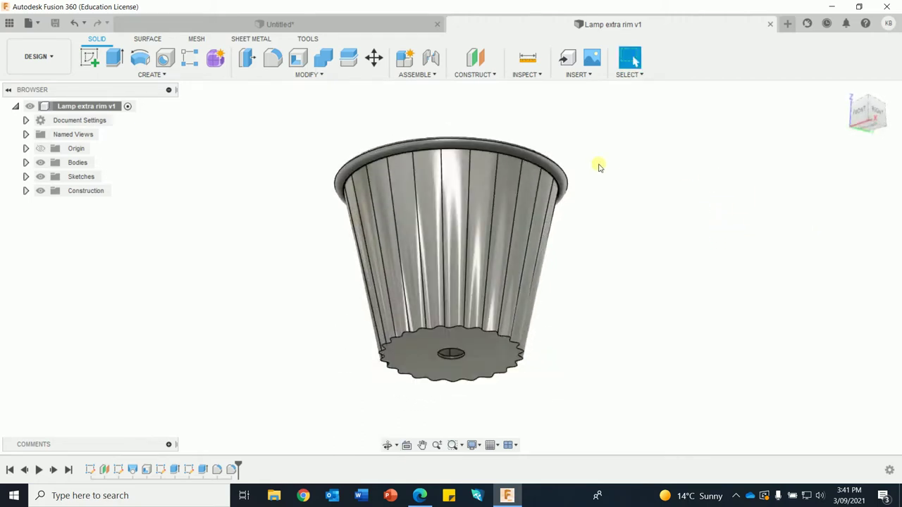
pyautogui.scroll(3, 567, 180)
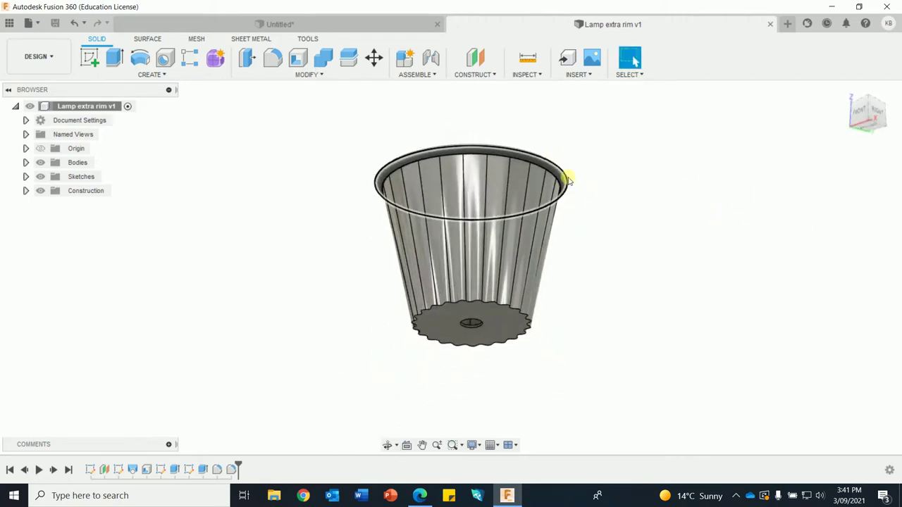
pyautogui.scroll(5, 561, 198)
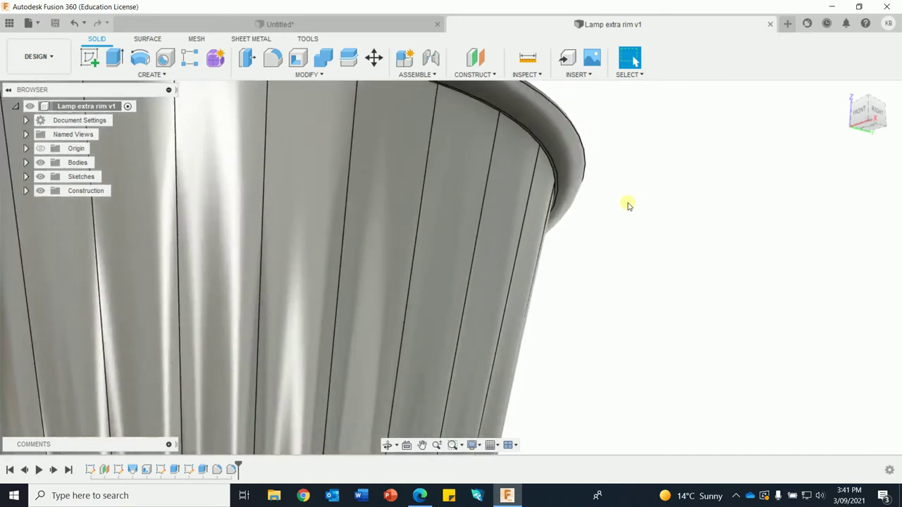
pyautogui.moveTo(627, 204)
pyautogui.keyDown('shift'); pyautogui.mouseDown(button='middle')
pyautogui.moveTo(630, 221)
pyautogui.moveTo(629, 211)
pyautogui.mouseUp(button='middle'); pyautogui.keyUp('shift')
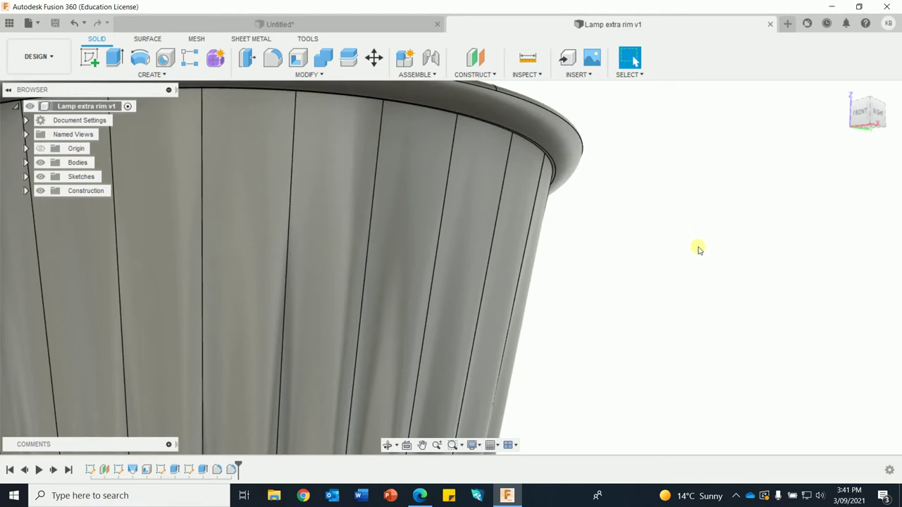
pyautogui.click(843, 91)
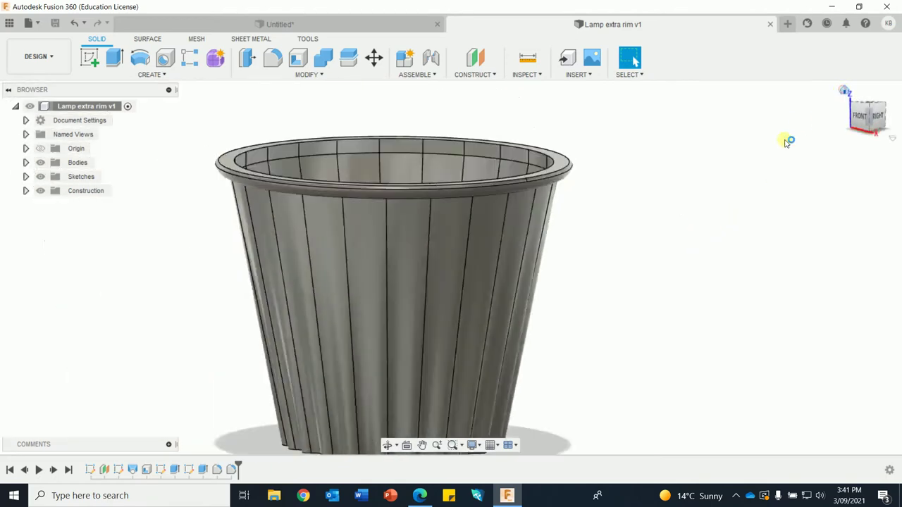